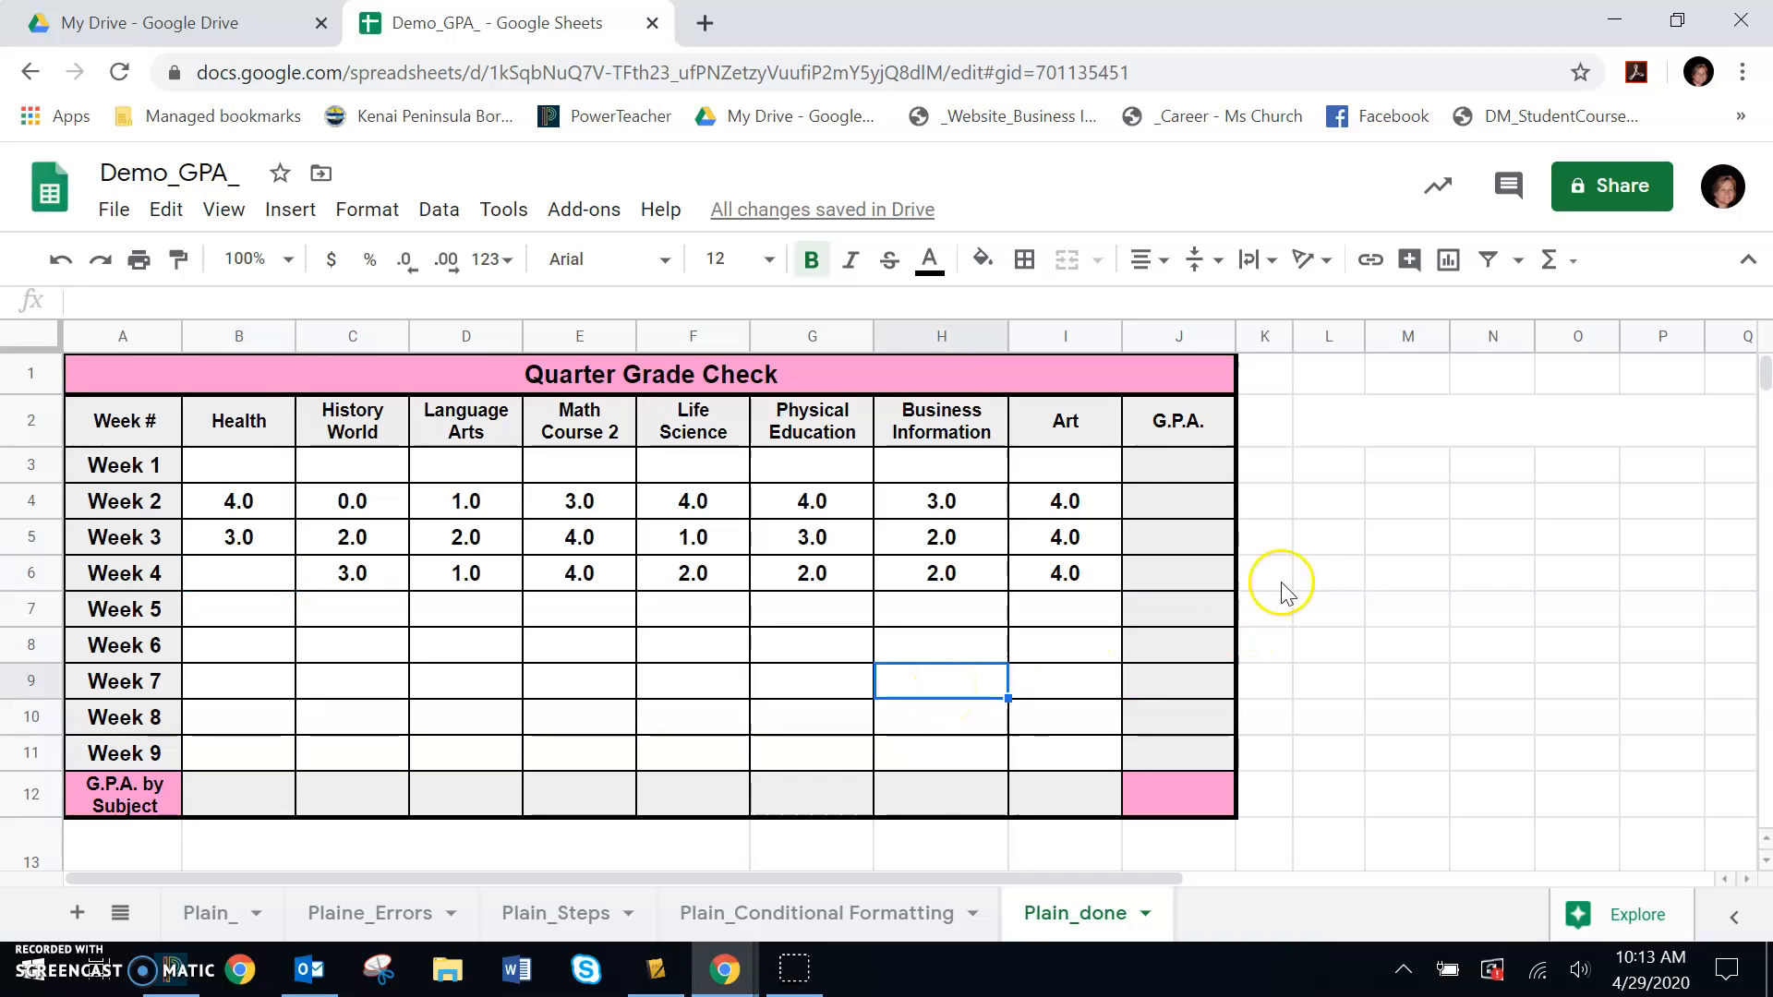
# - Enter an AVERAGE formula in the Week 1 G.P.A. cell averaging the subject grades B3:I3
pyautogui.click(1177, 473)
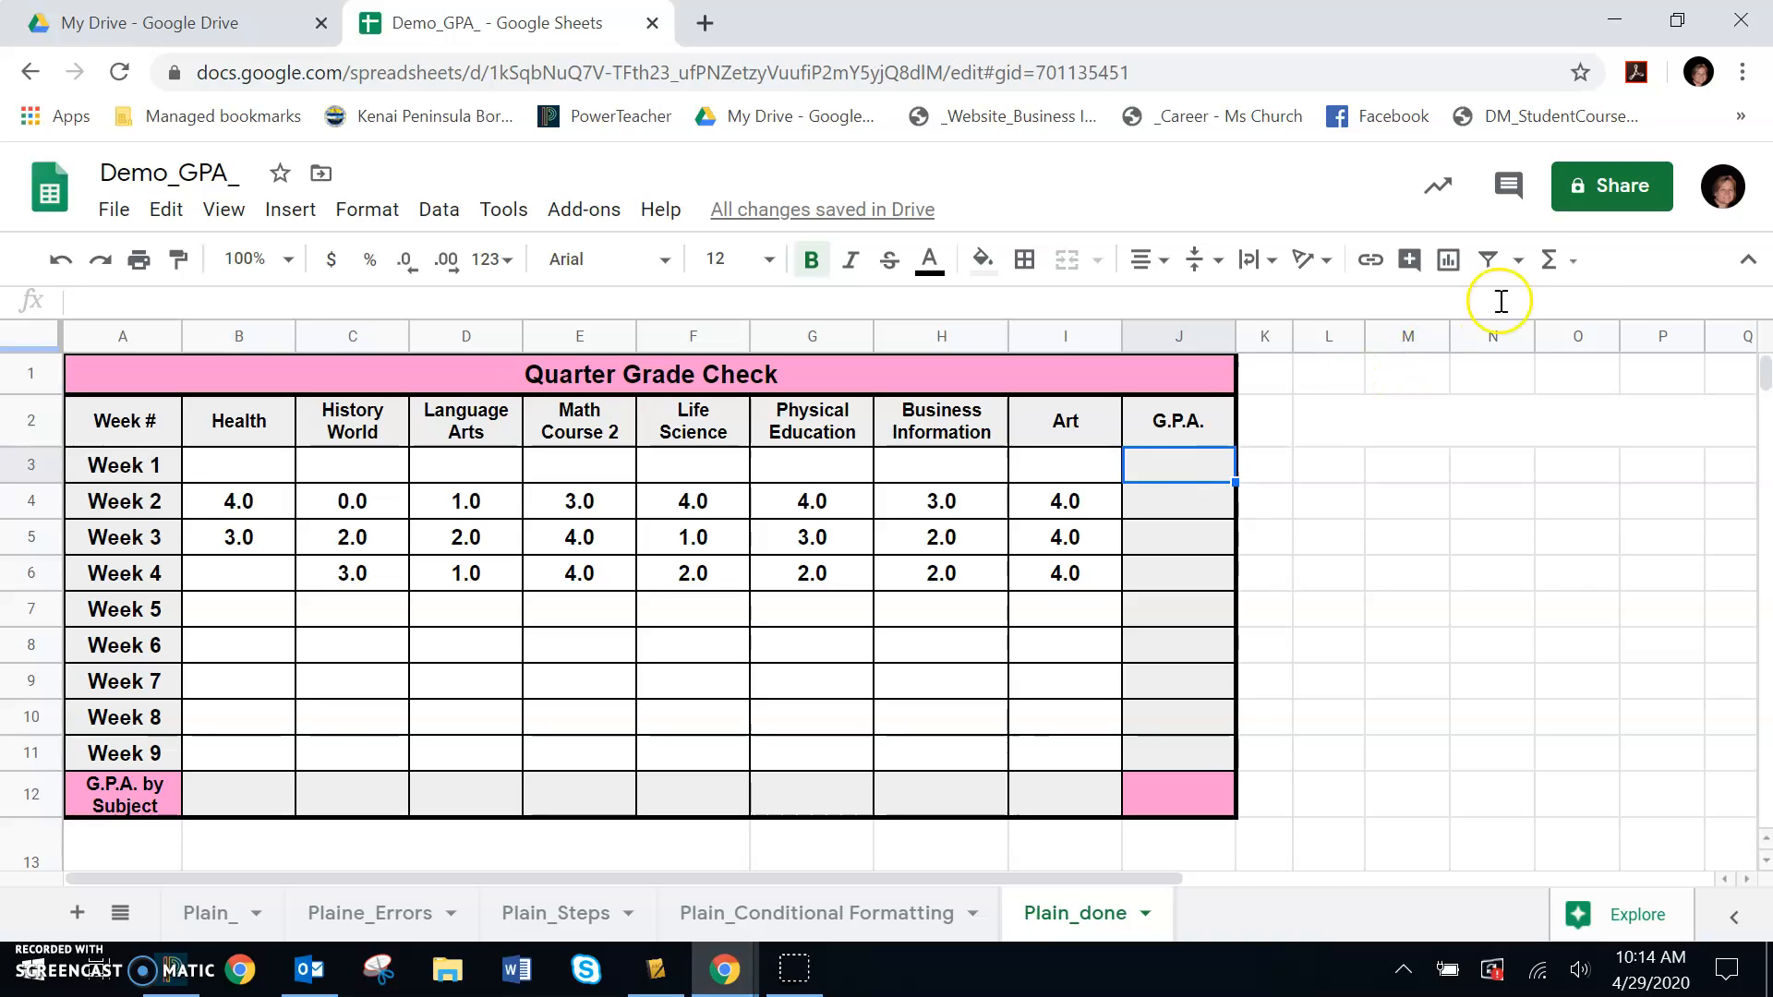
pyautogui.click(1569, 265)
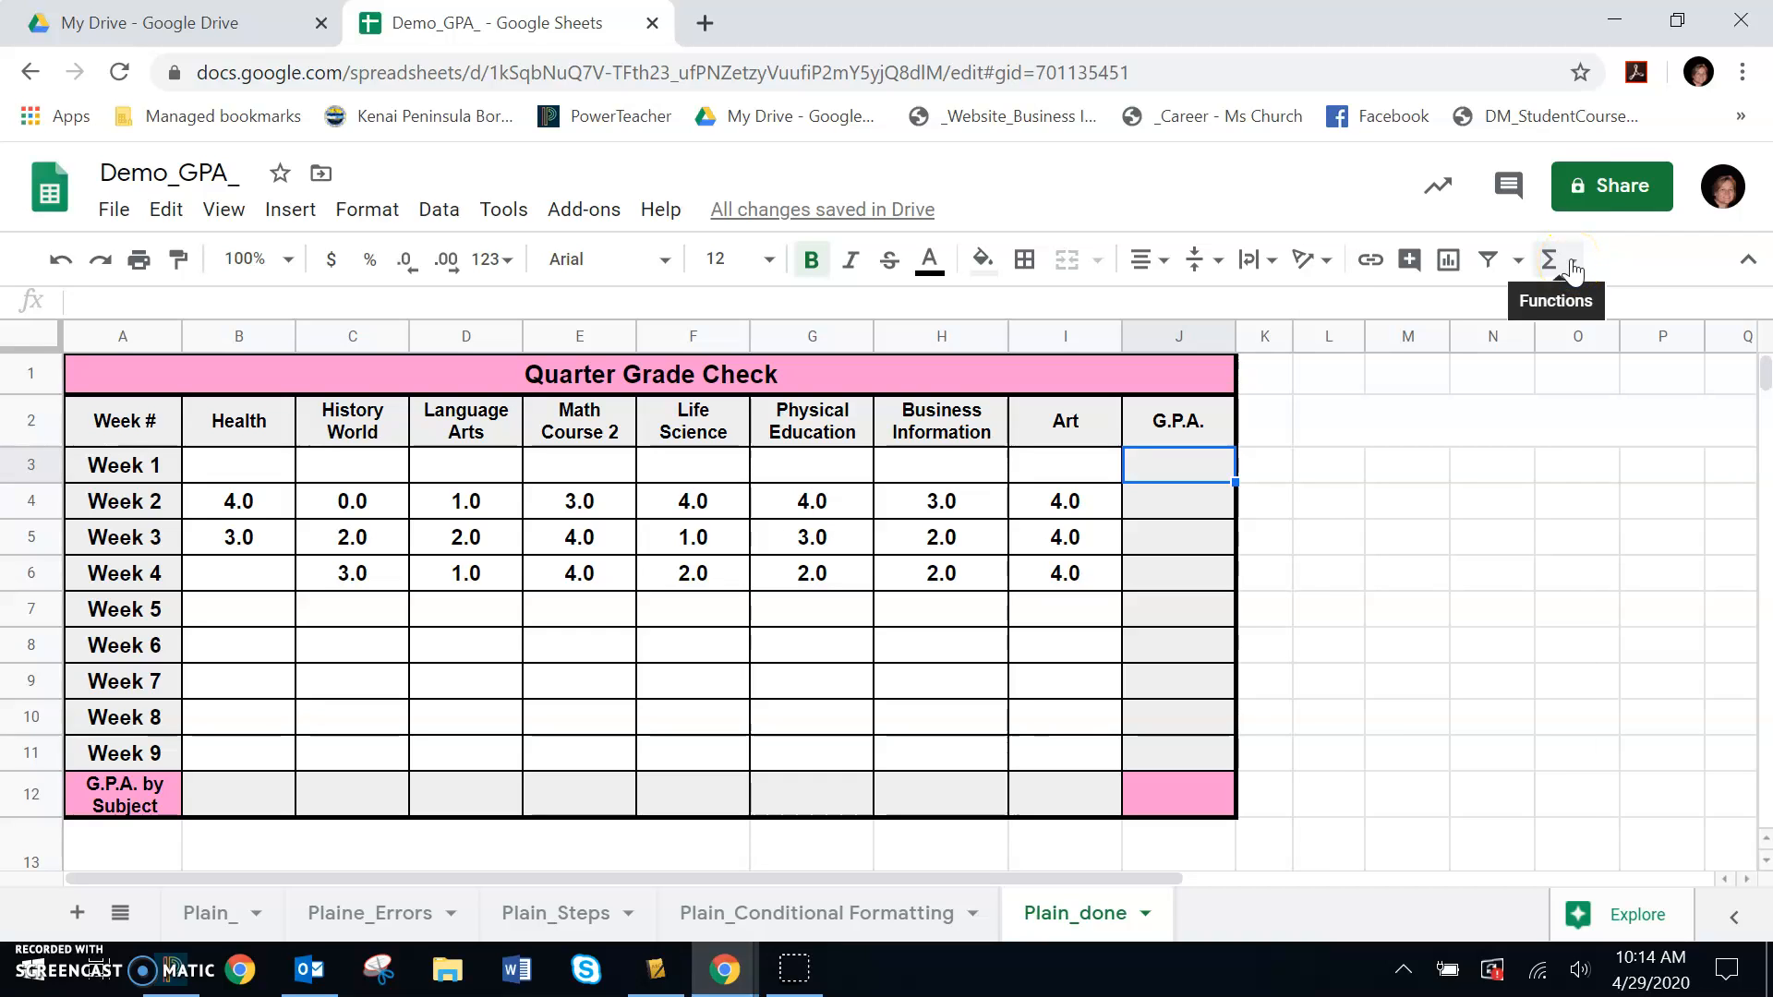
pyautogui.click(1572, 267)
pyautogui.click(1418, 368)
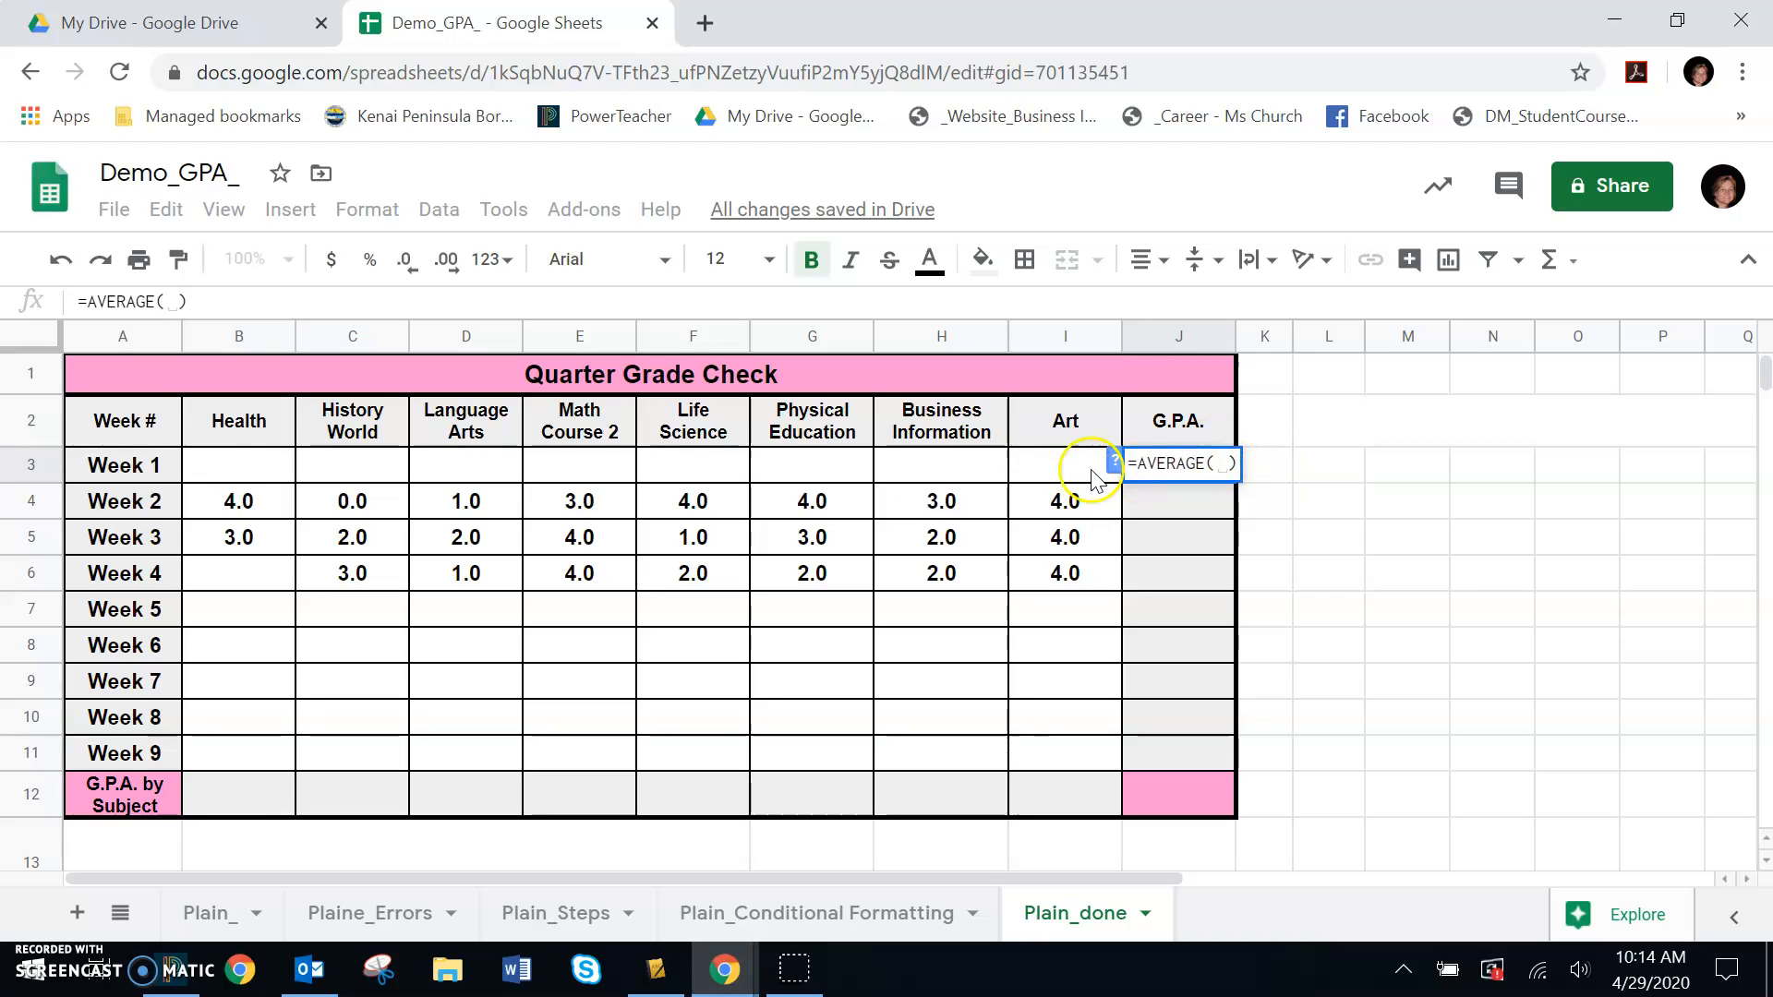
pyautogui.click(243, 468)
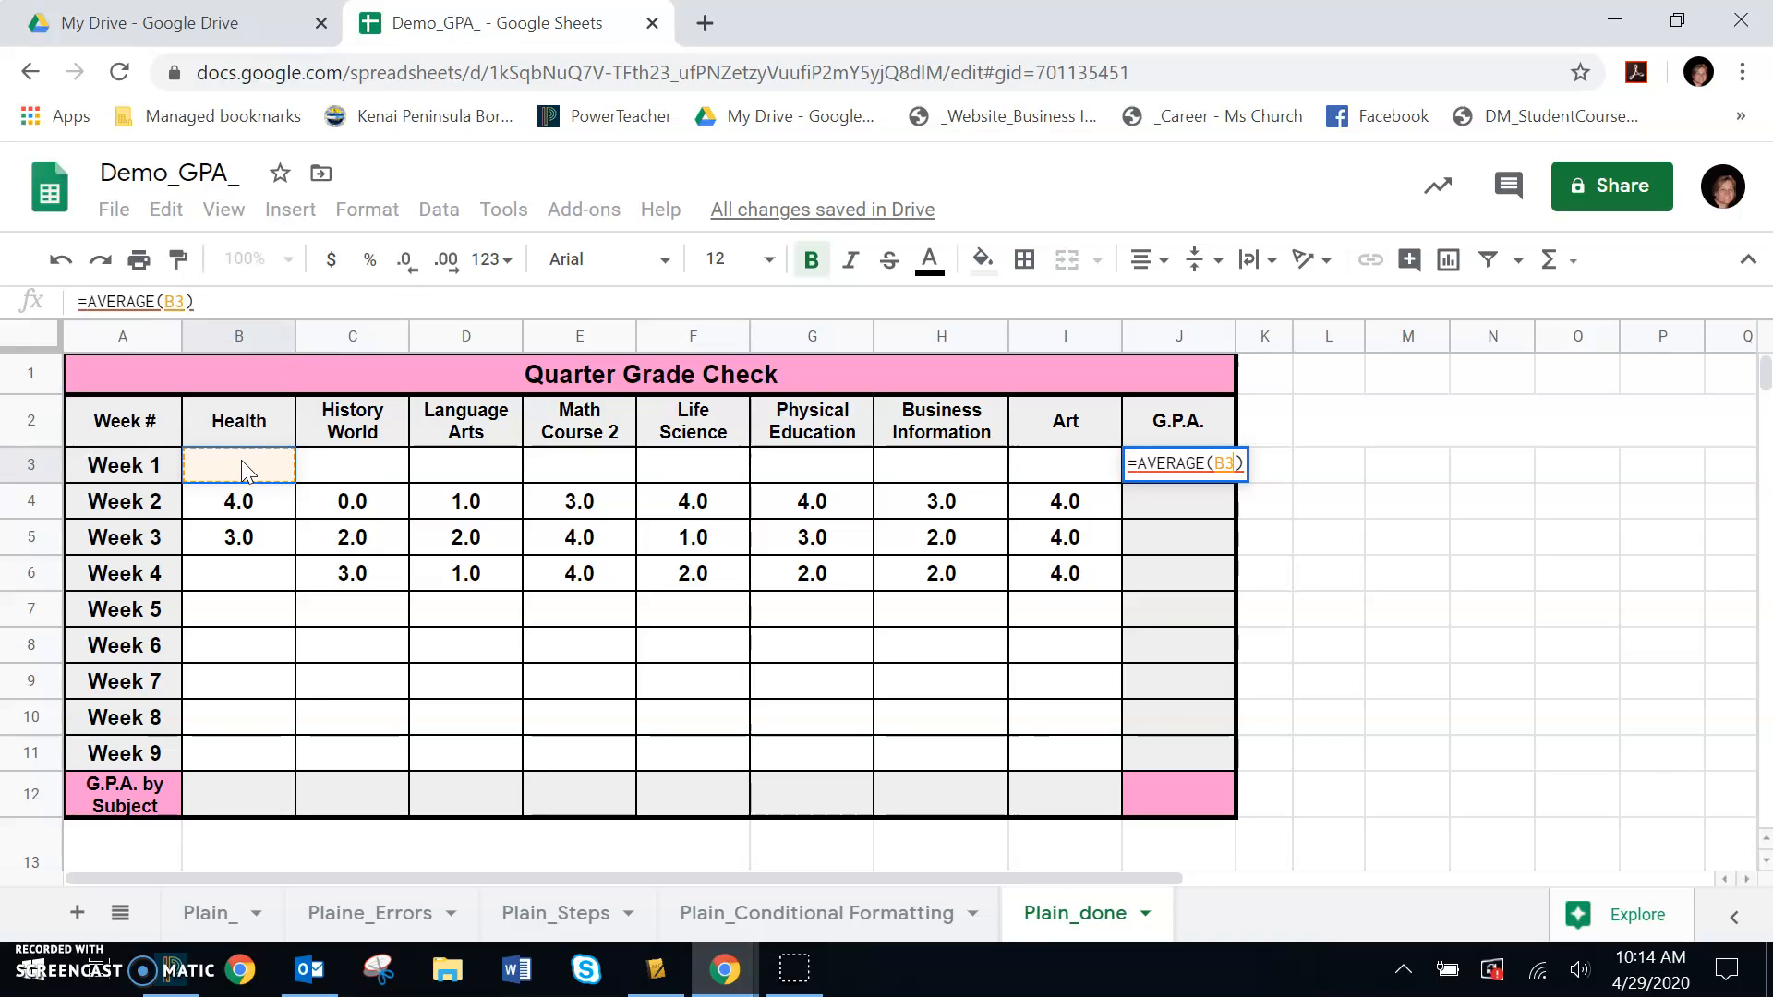
pyautogui.moveTo(241, 460); pyautogui.dragTo(1058, 481)
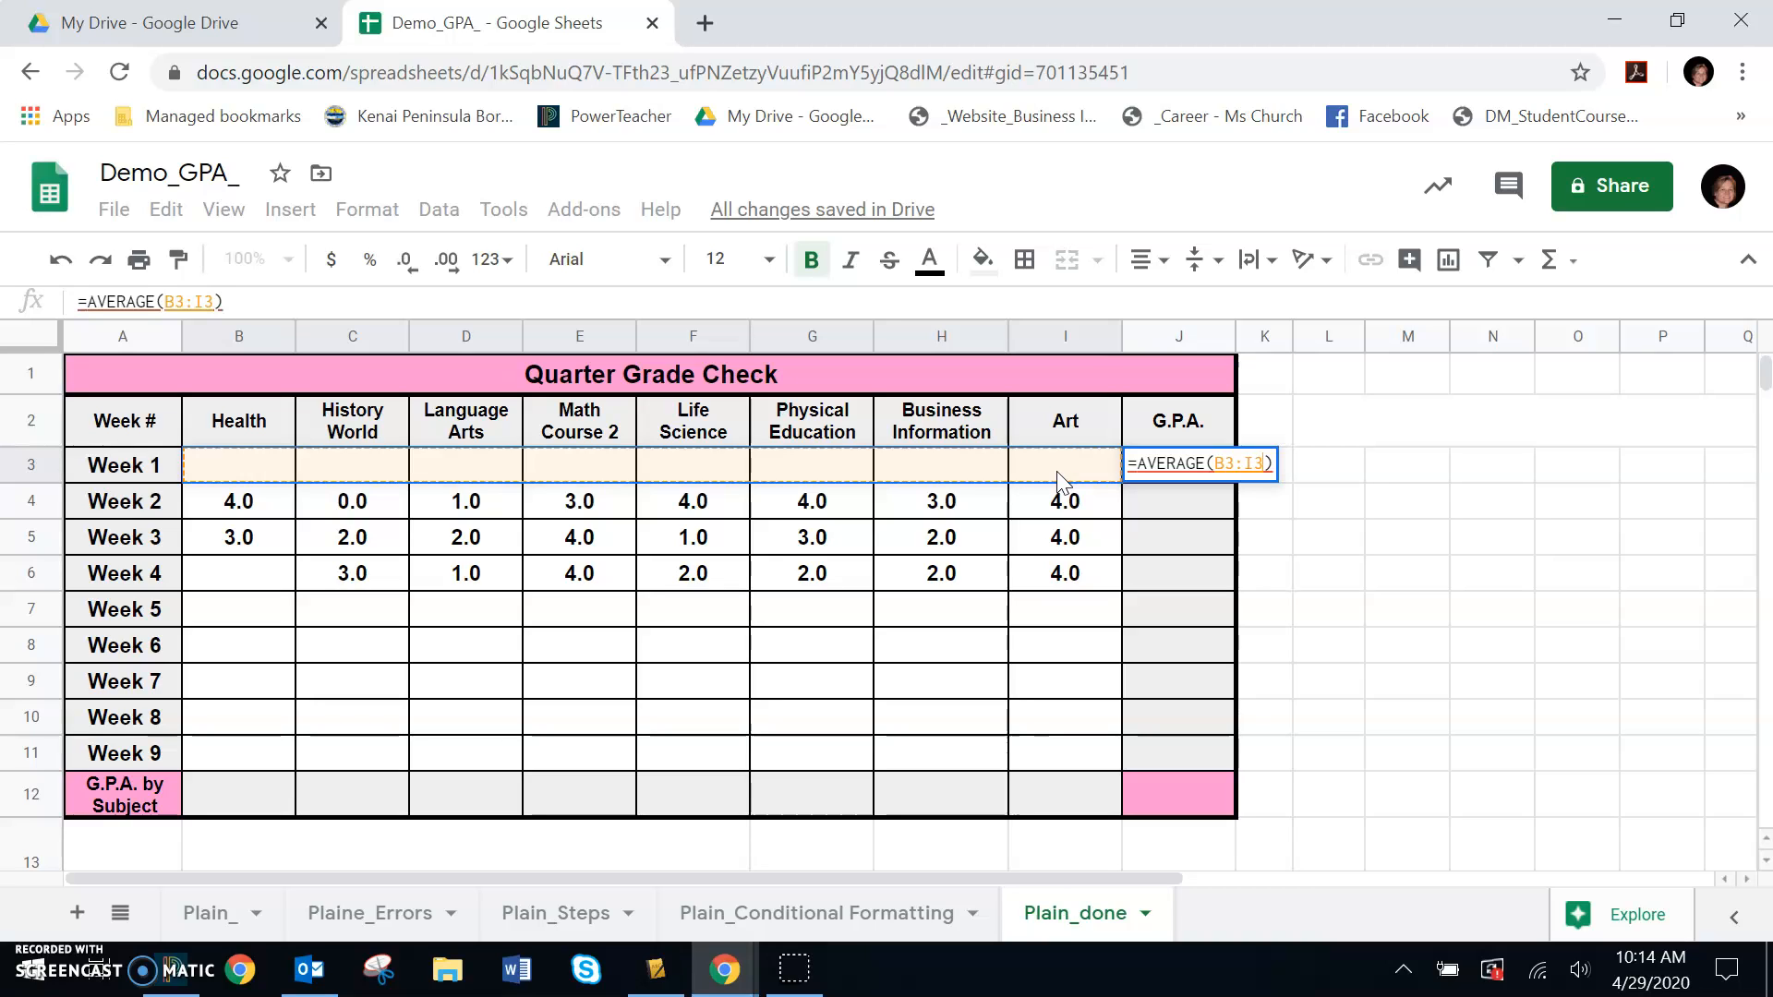
pyautogui.press('Return')
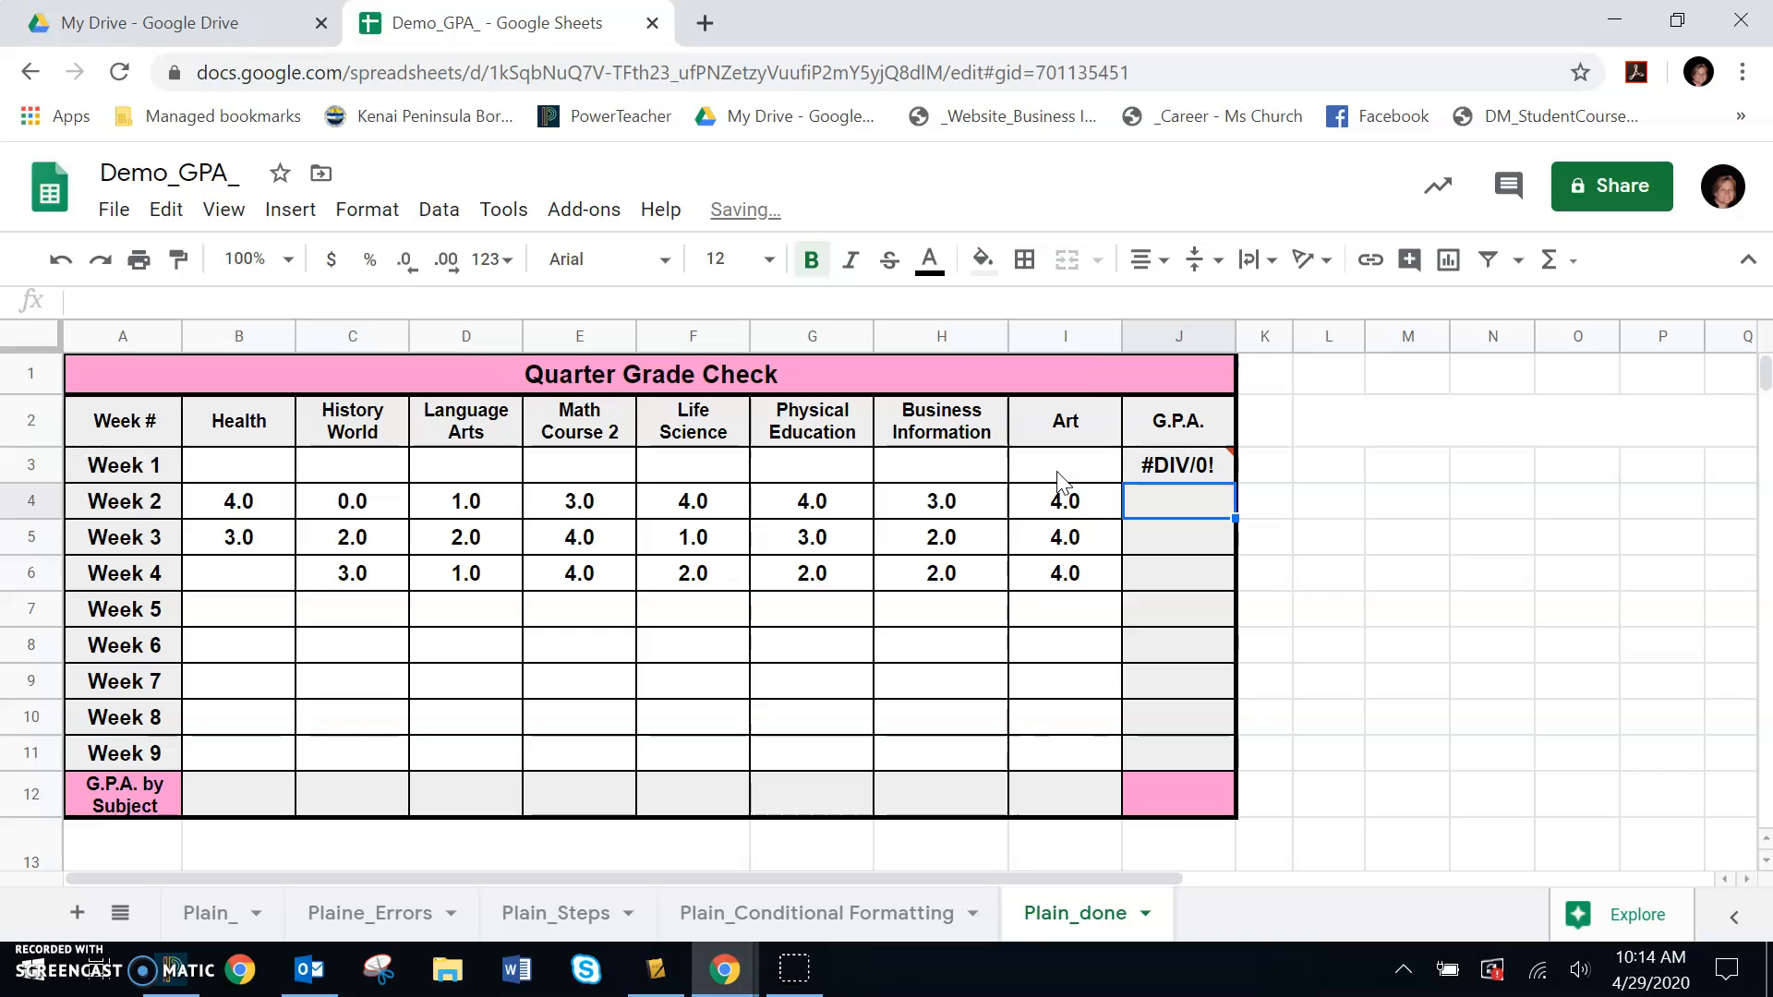
pyautogui.moveTo(1162, 469)
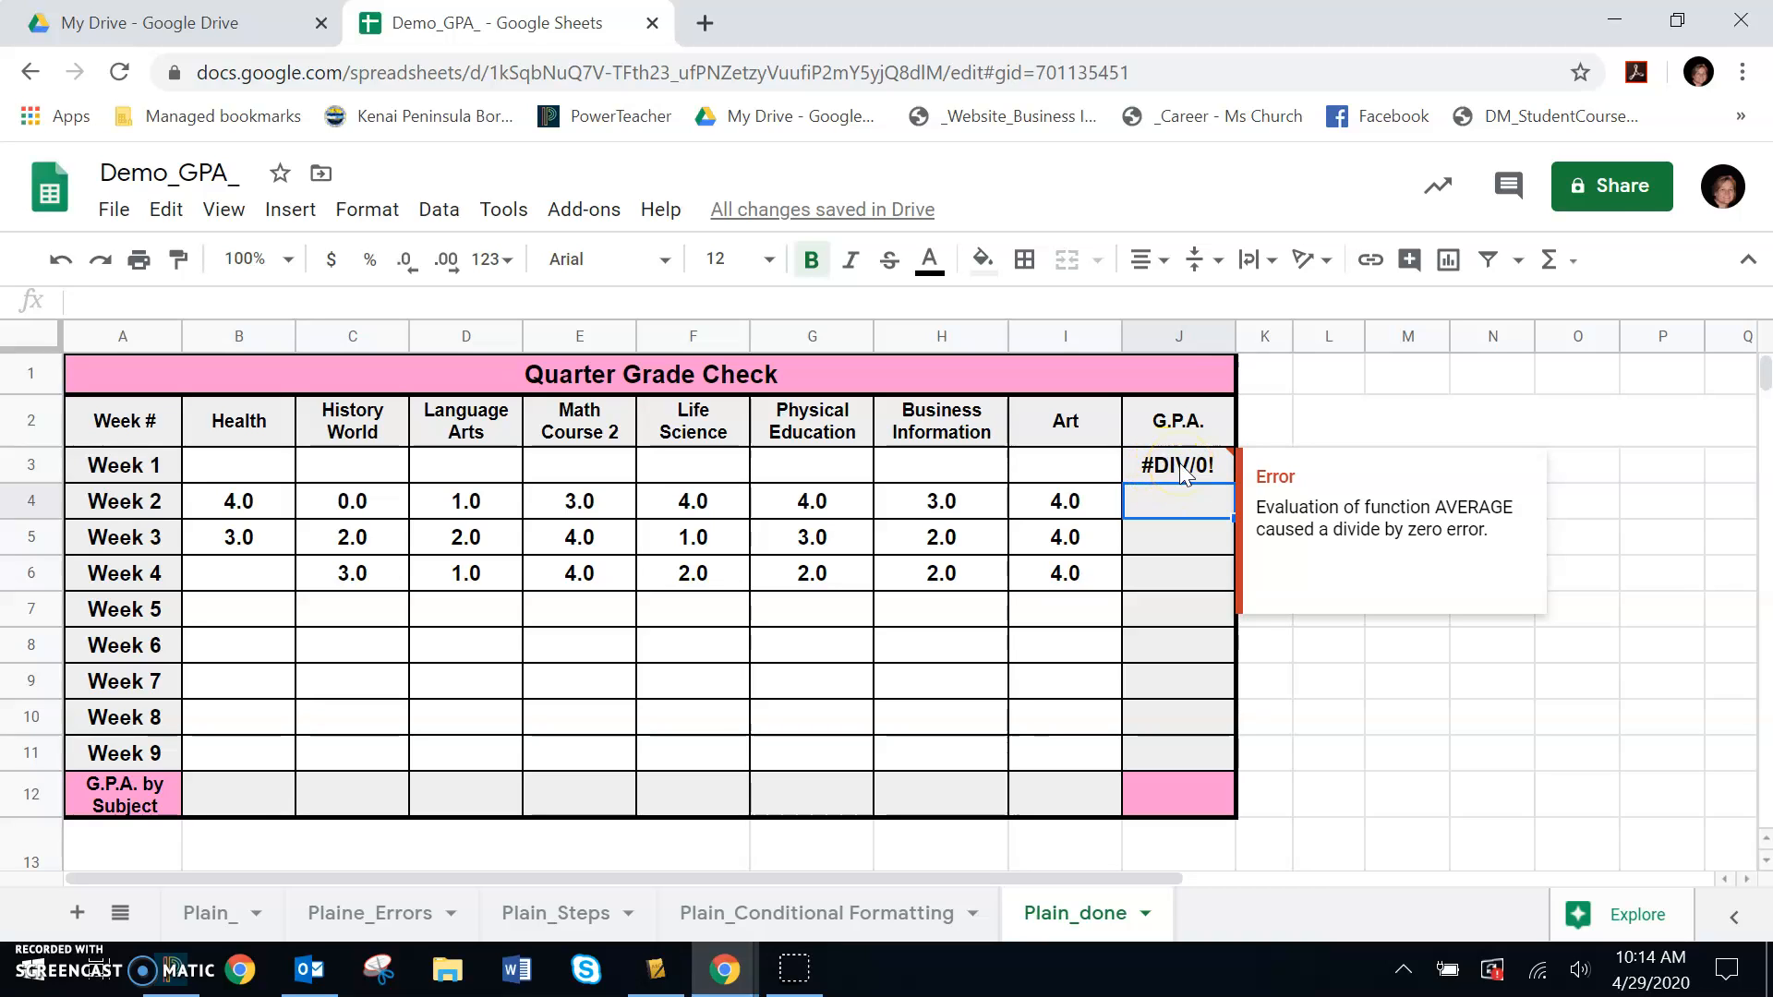
pyautogui.click(1582, 654)
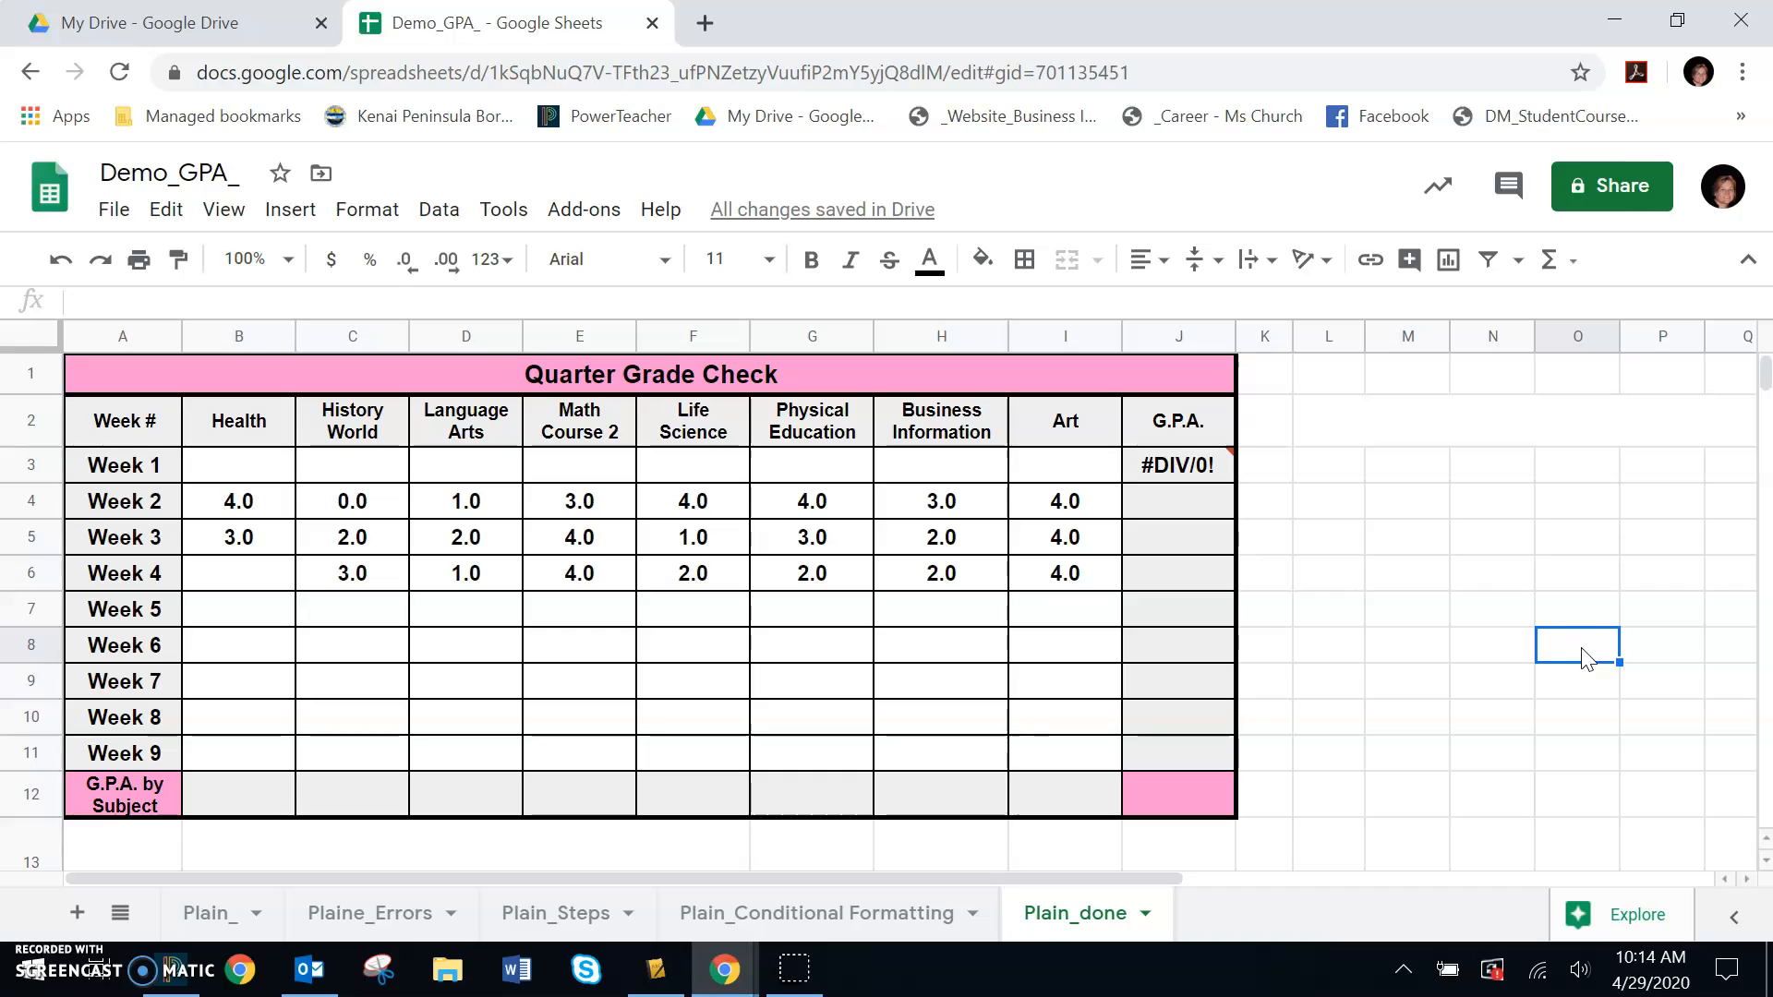
# - Enter an AVERAGE formula in the Week 2 G.P.A. cell averaging the grades B4:I4
pyautogui.click(1168, 508)
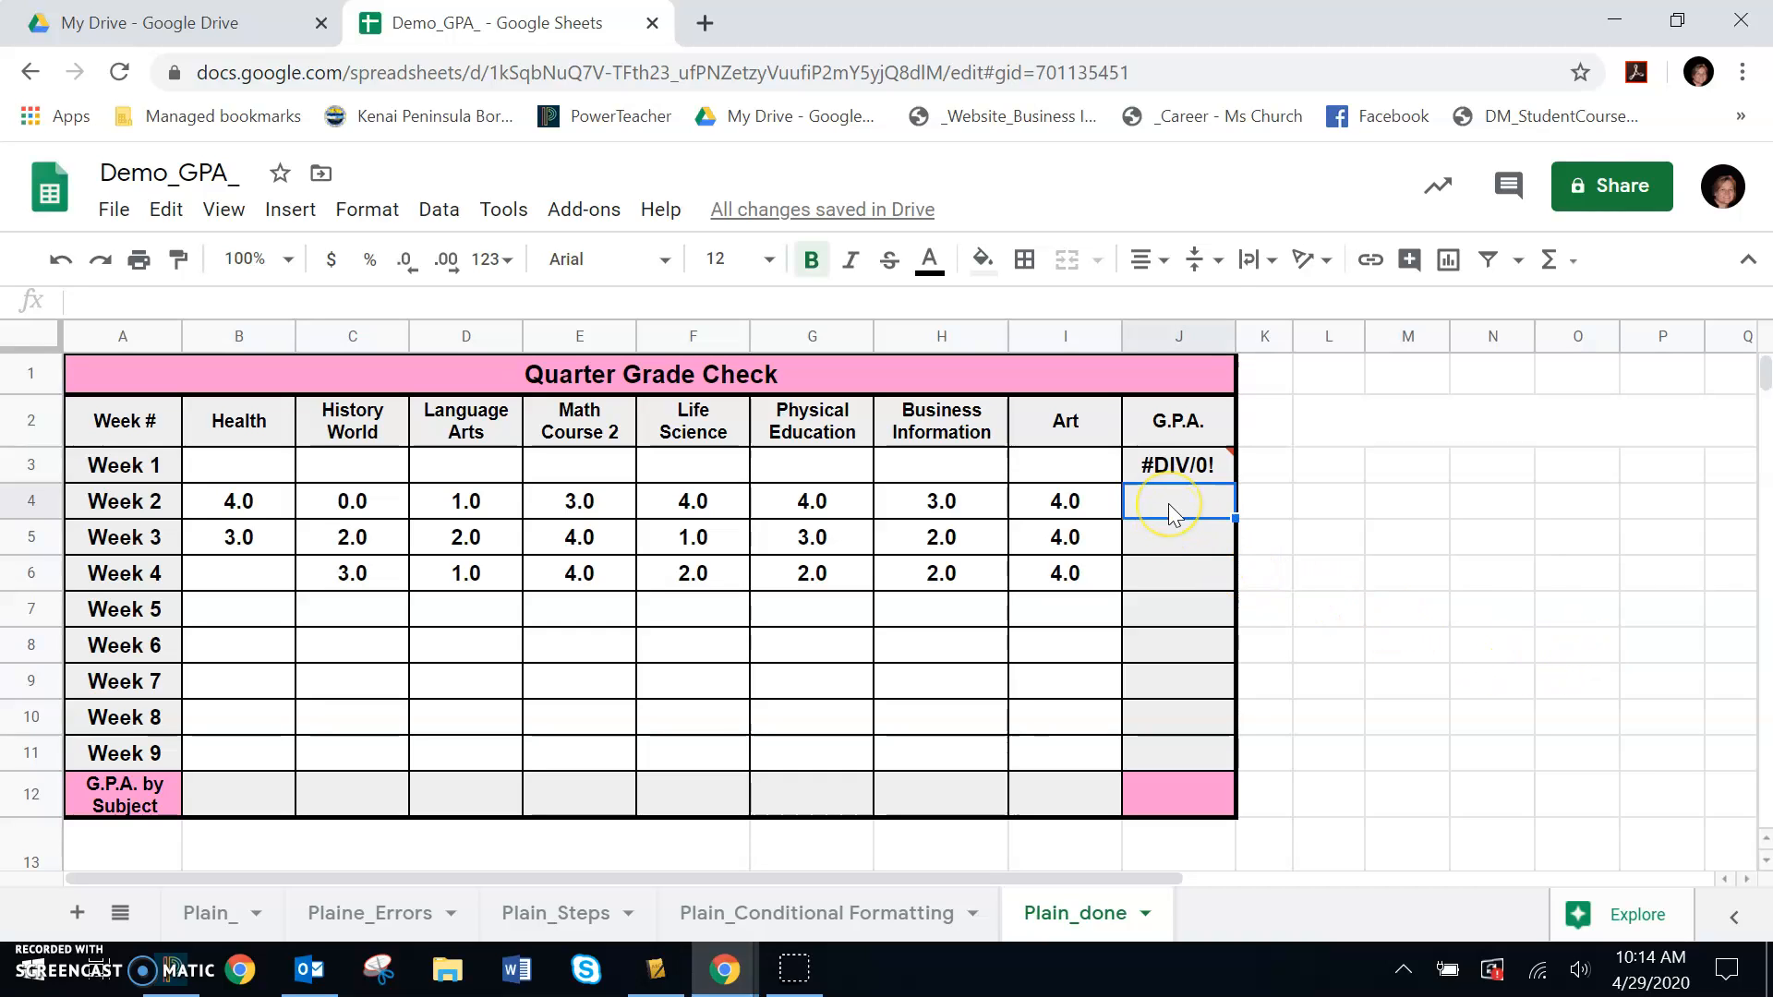
pyautogui.click(1573, 270)
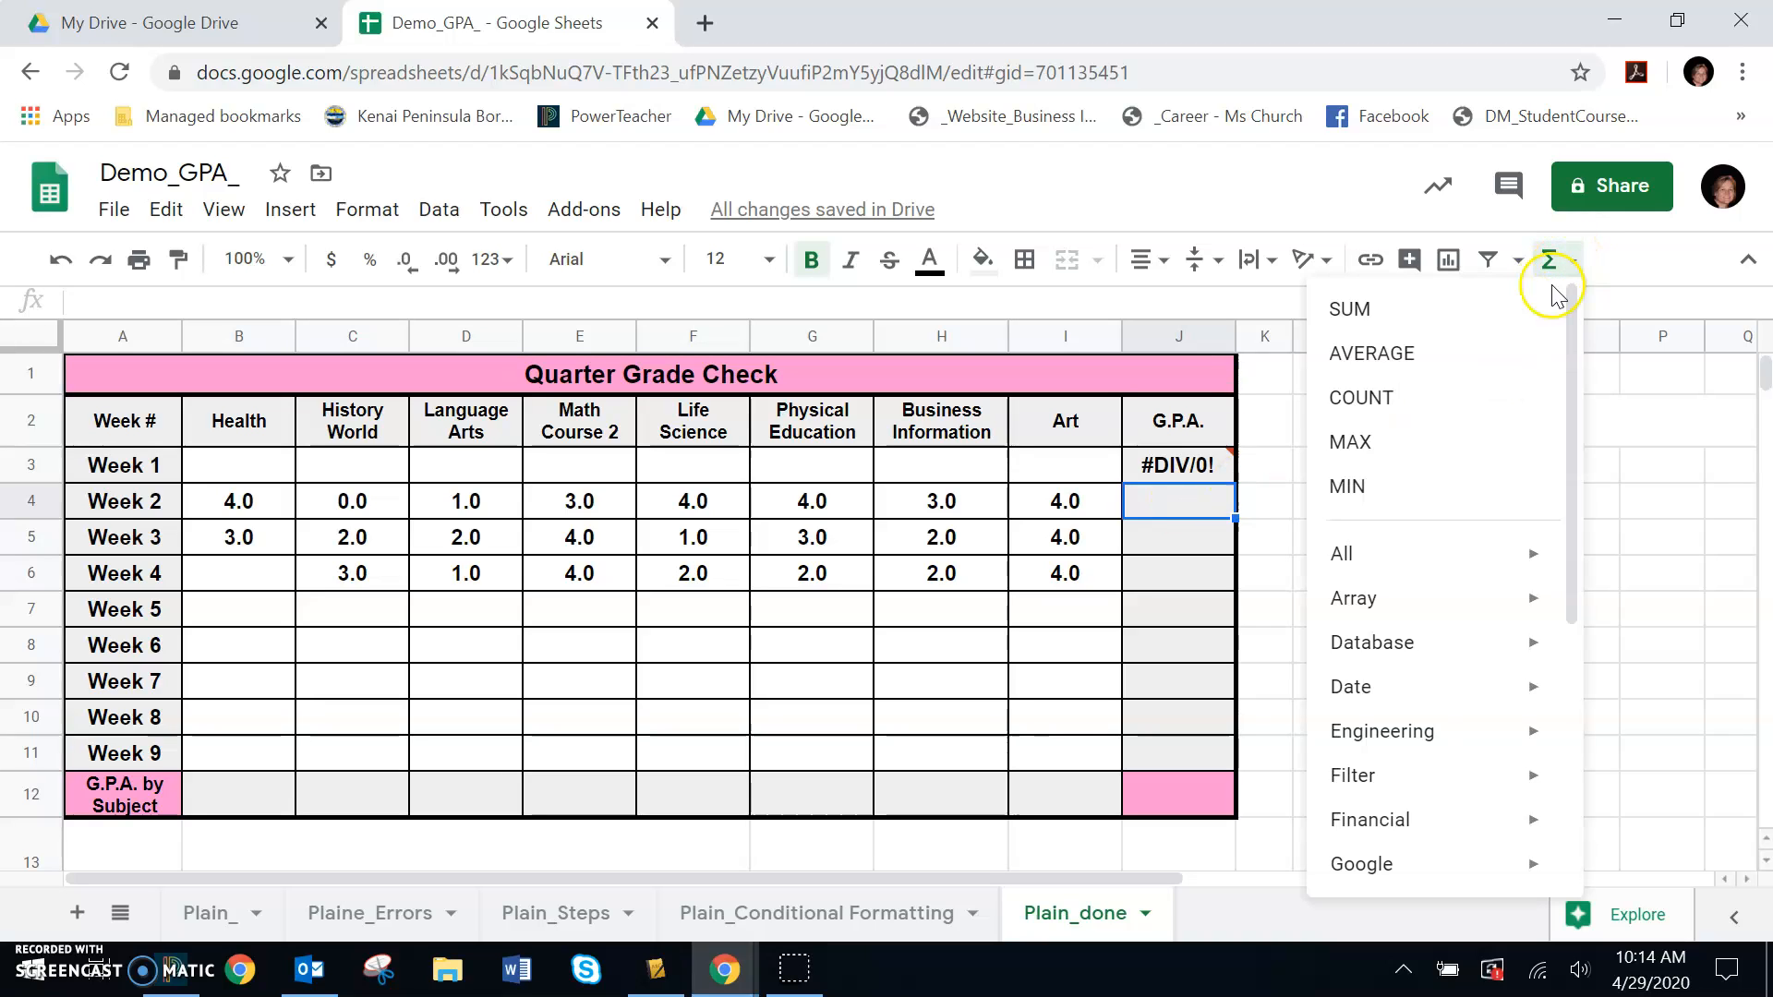
pyautogui.click(1359, 369)
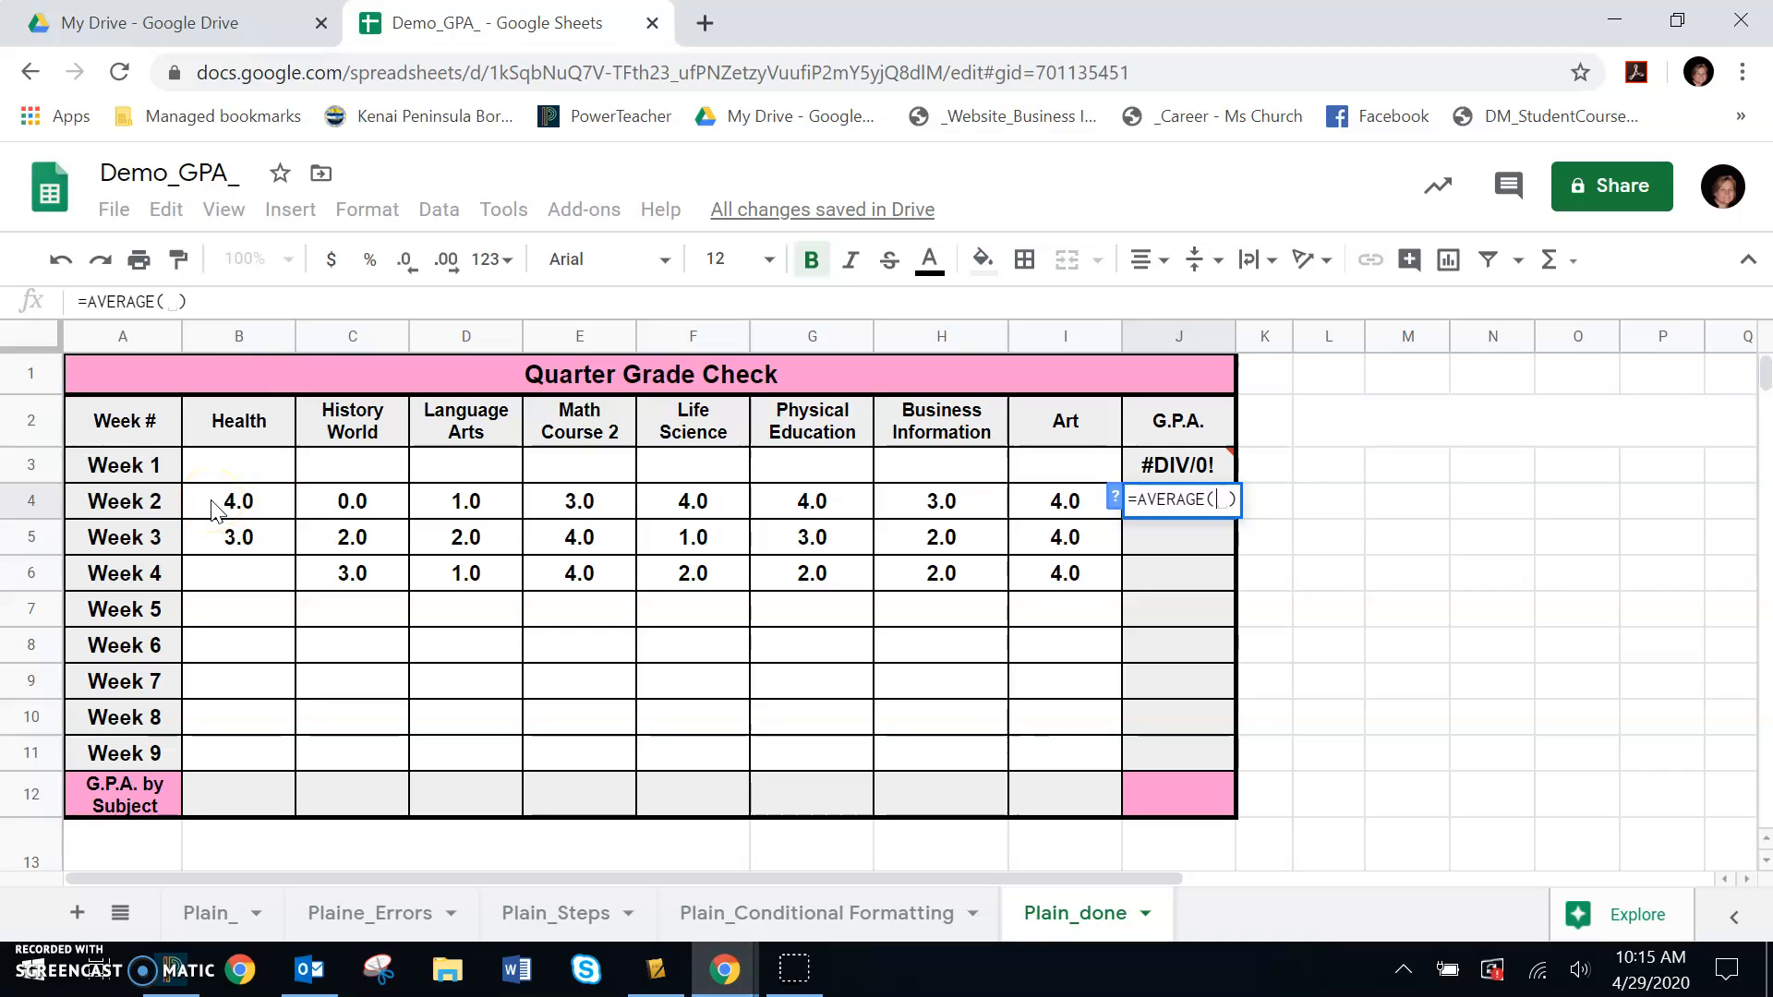
pyautogui.moveTo(212, 508); pyautogui.dragTo(1062, 517)
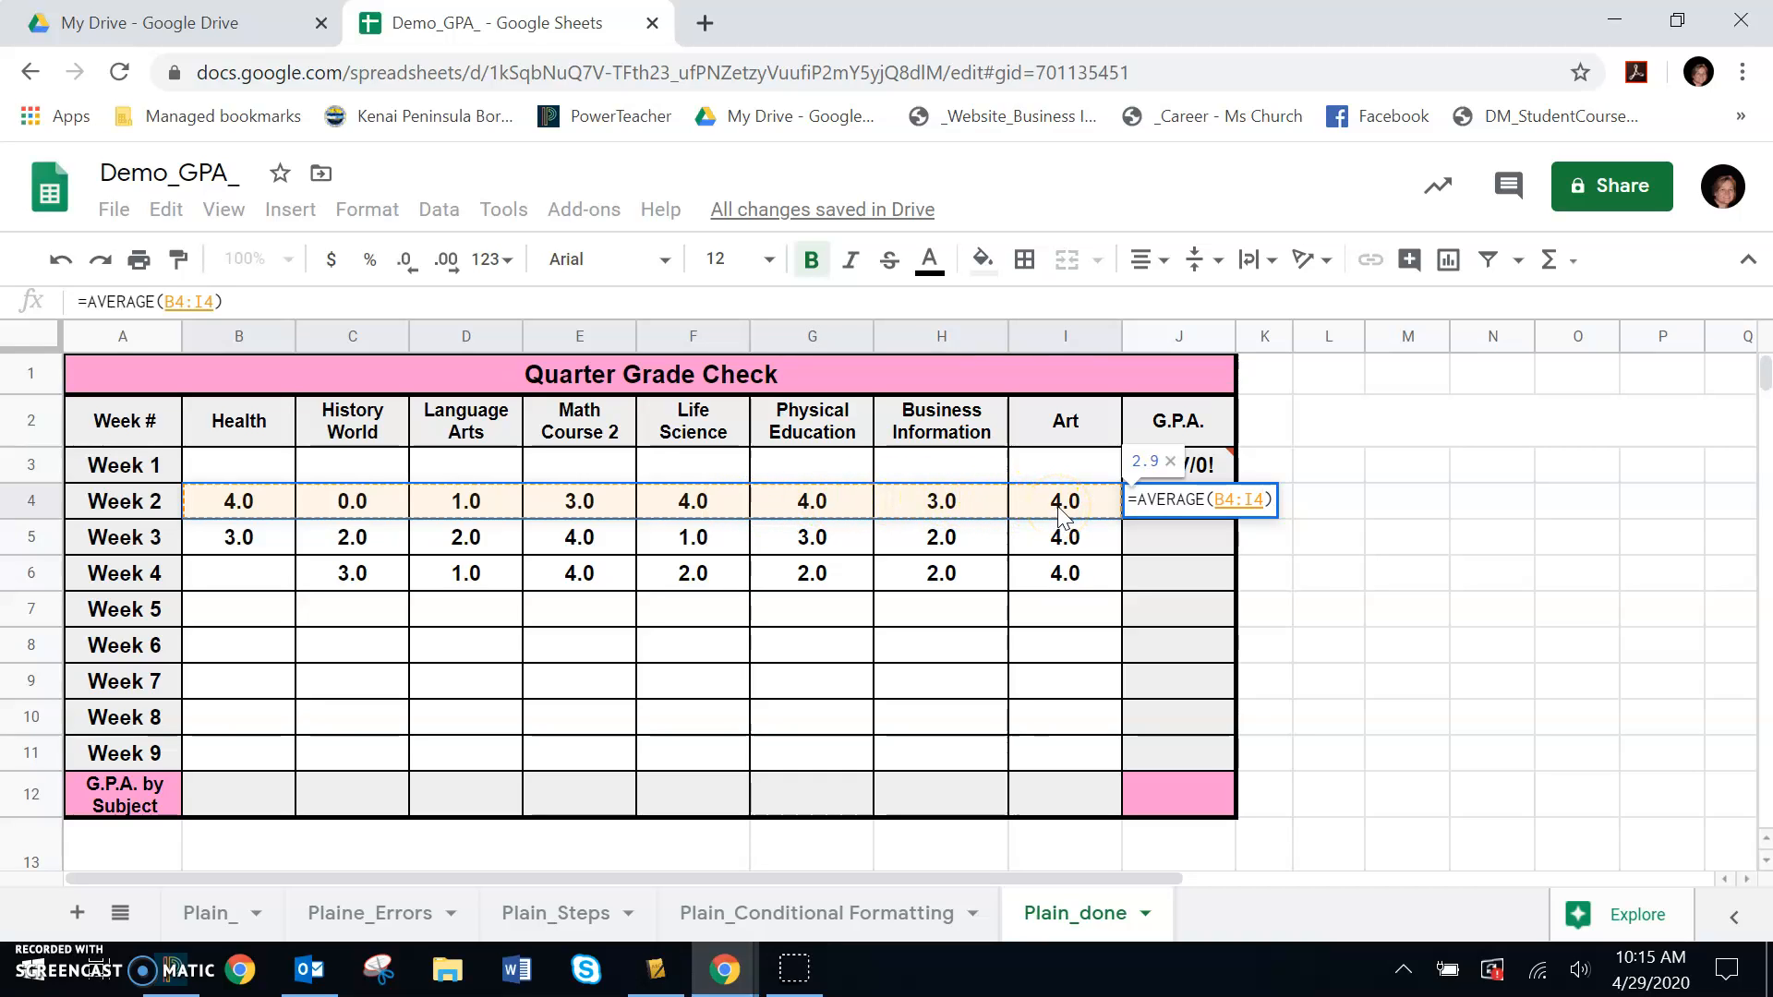
pyautogui.click(1427, 582)
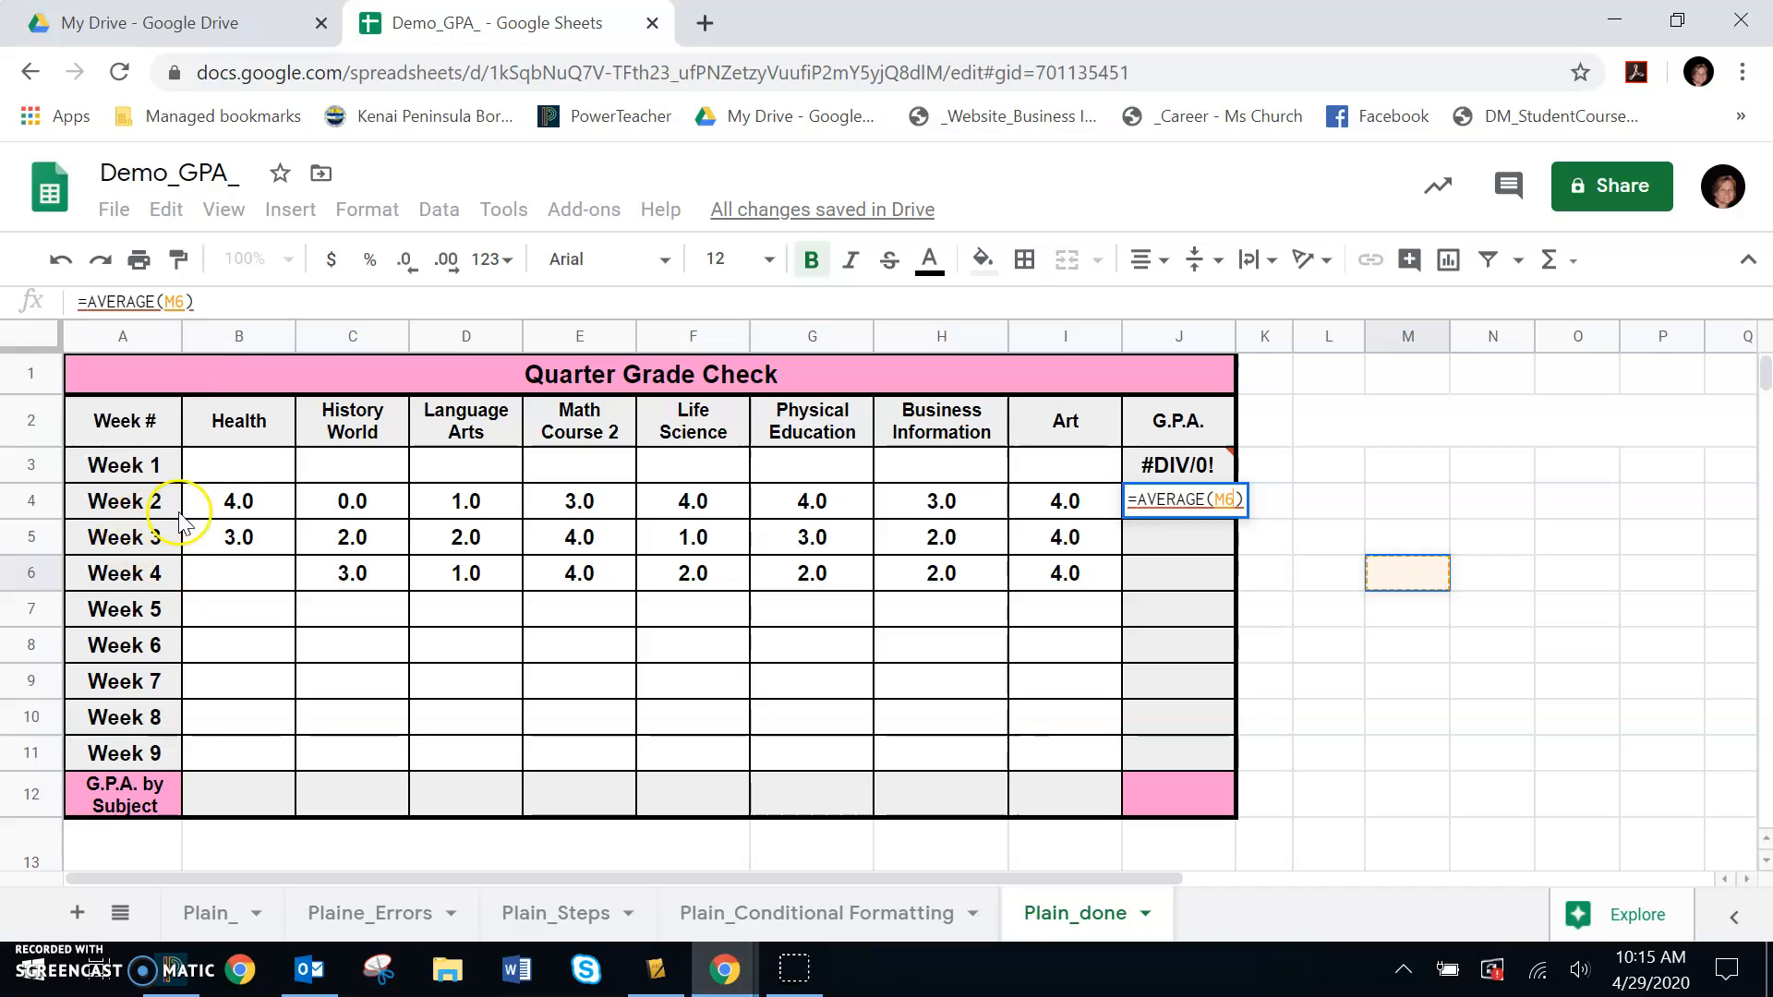
pyautogui.click(225, 509)
pyautogui.moveTo(223, 510); pyautogui.dragTo(1051, 508)
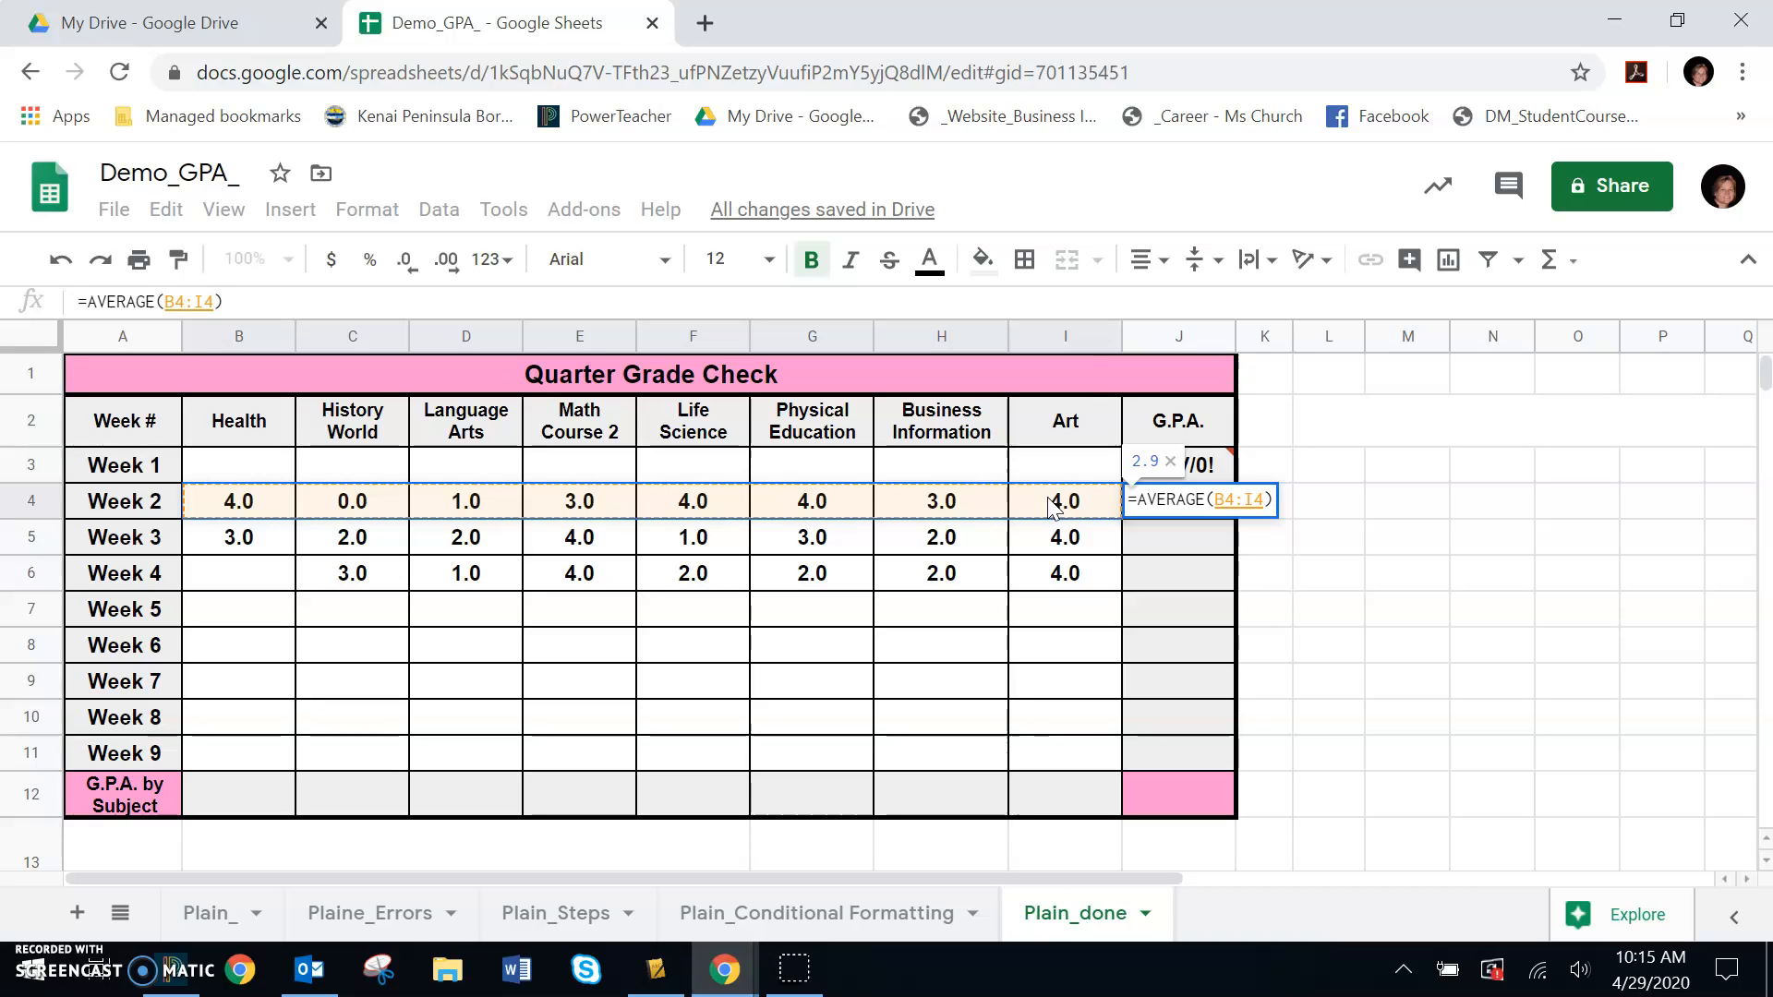
pyautogui.press('Return')
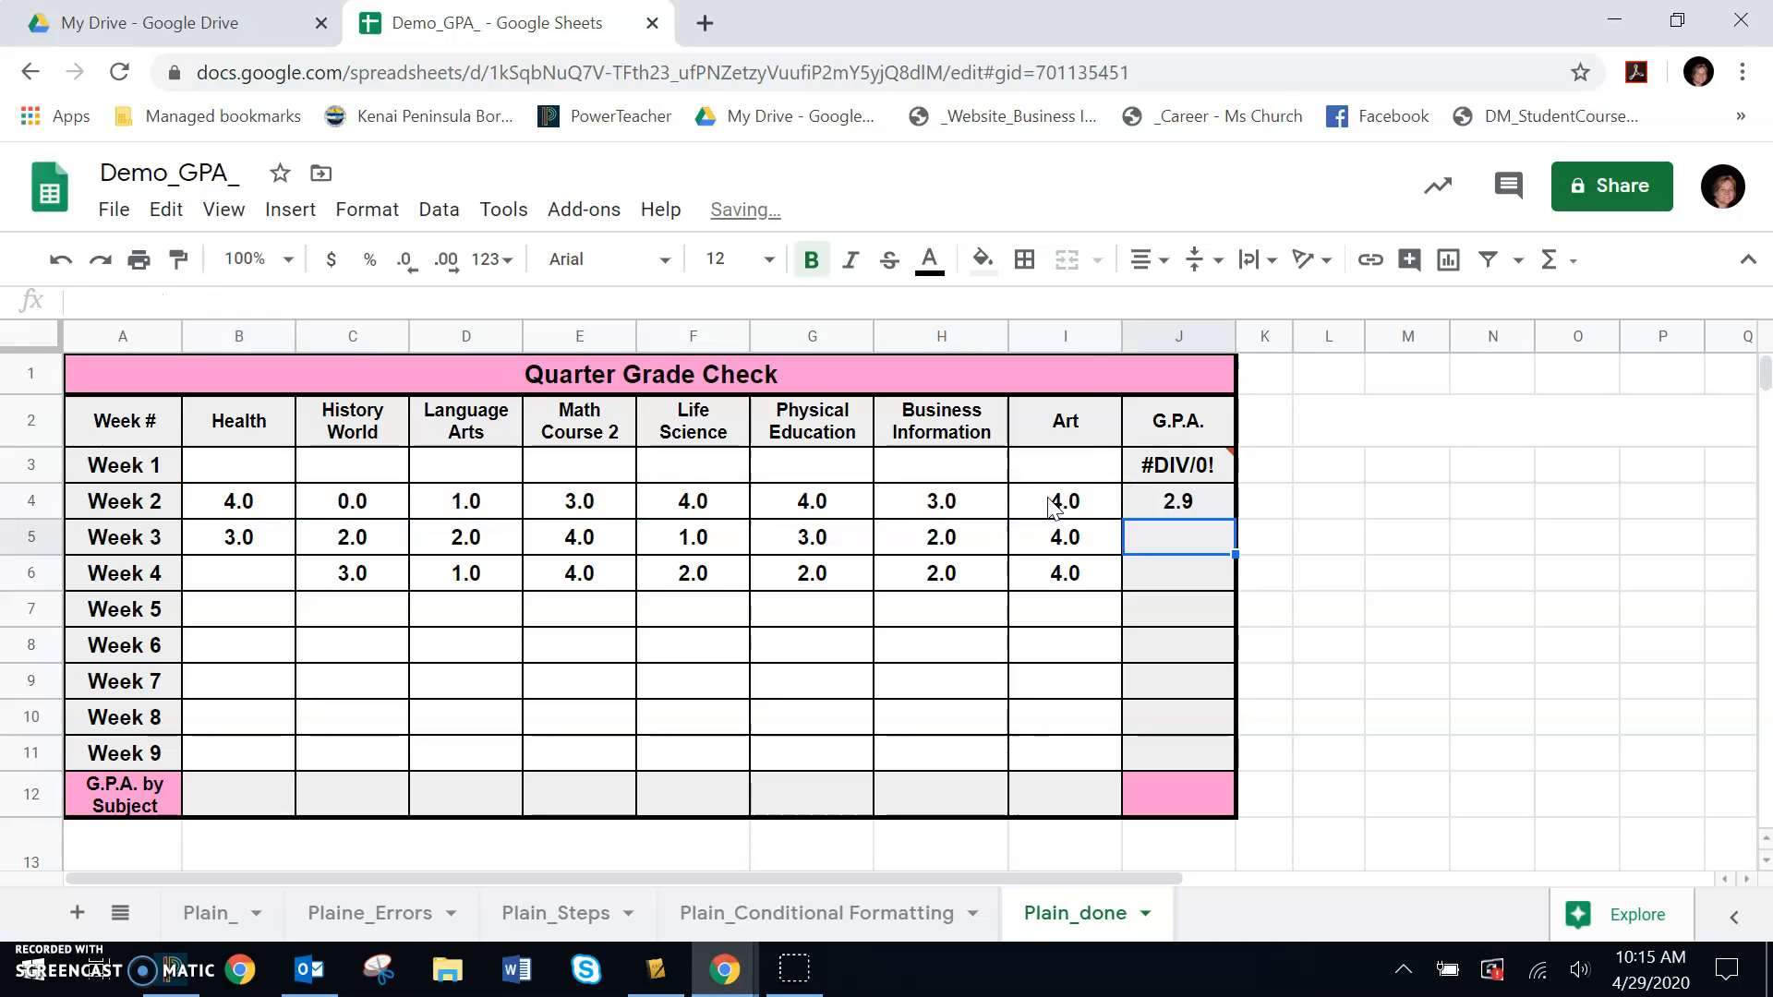
# - Fill the Week 2 G.P.A. formula down the G.P.A. column through Week 9
pyautogui.click(1581, 576)
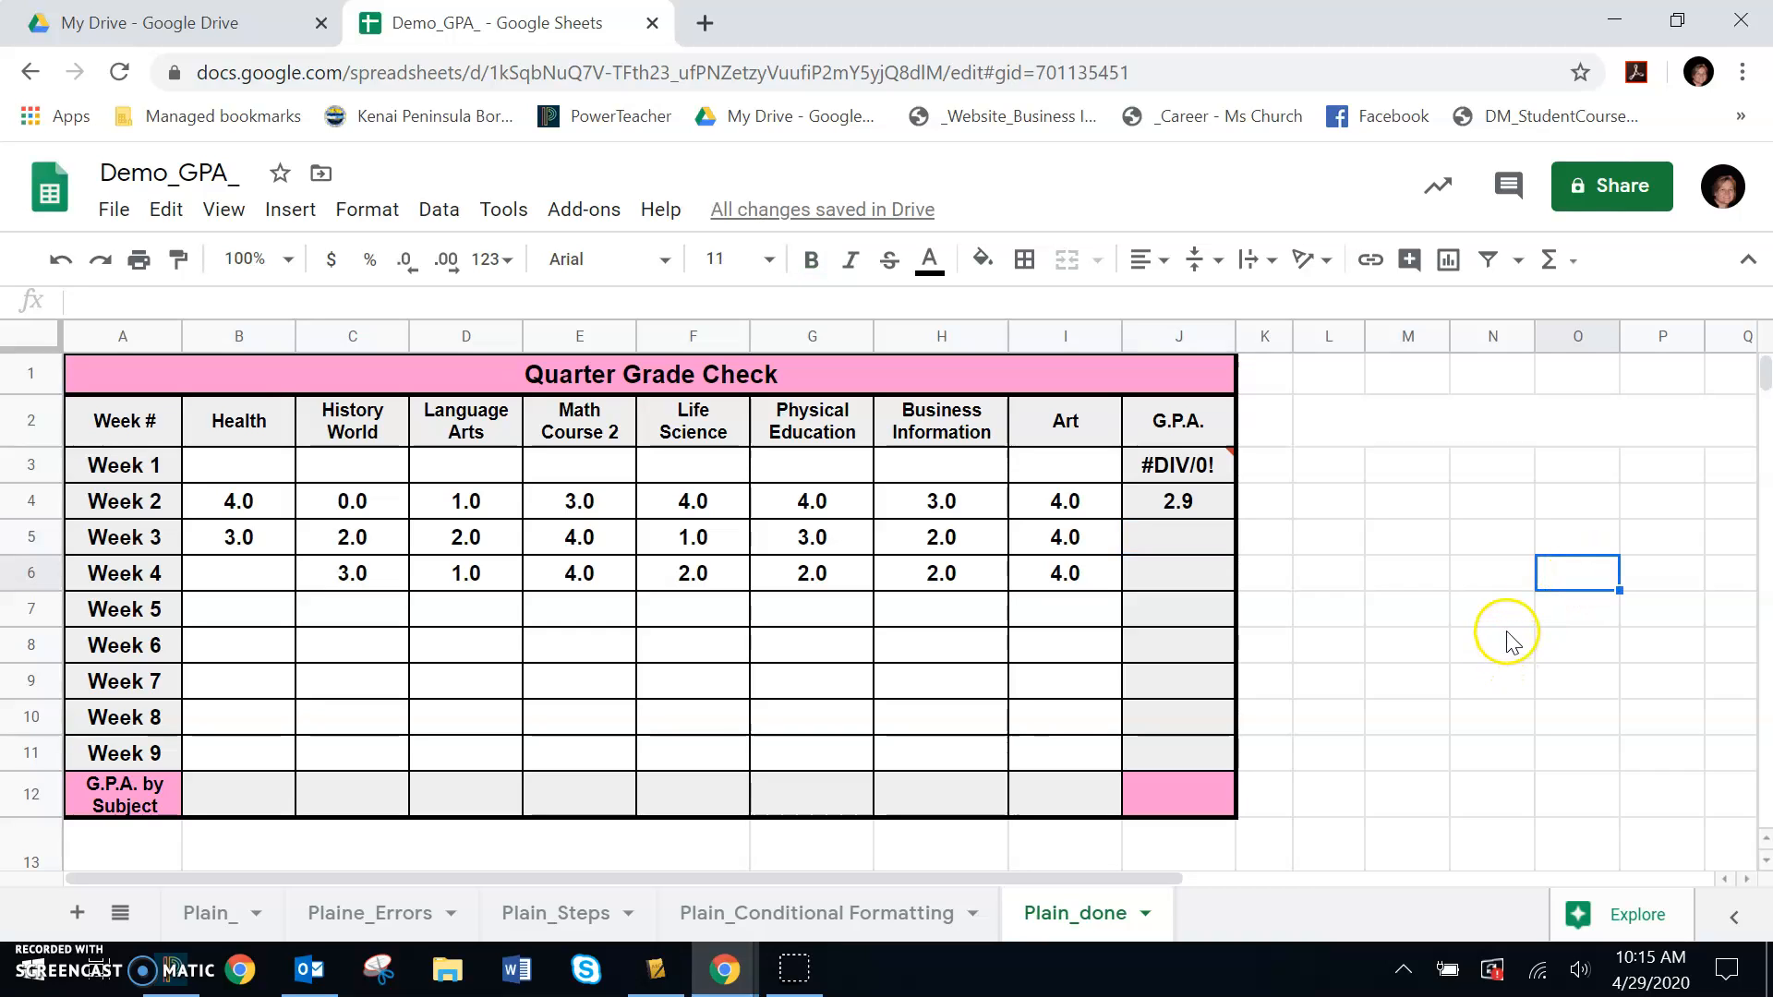
pyautogui.click(1191, 508)
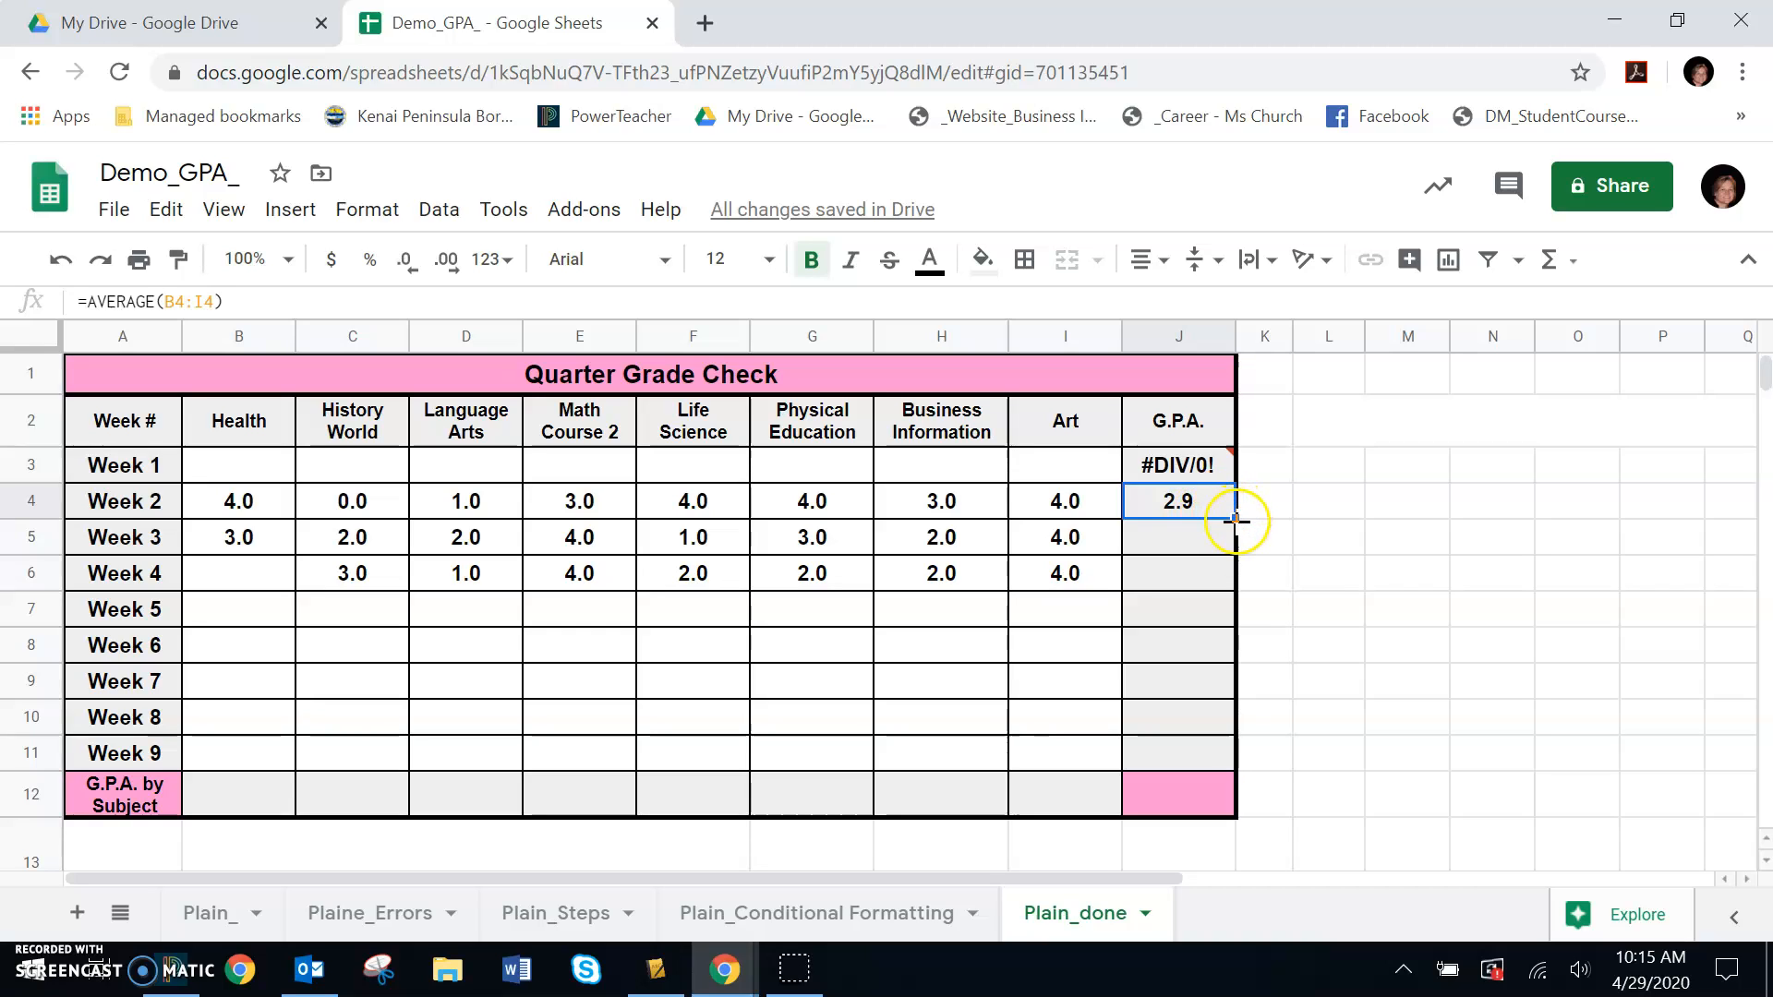
pyautogui.moveTo(1237, 517); pyautogui.dragTo(1205, 746)
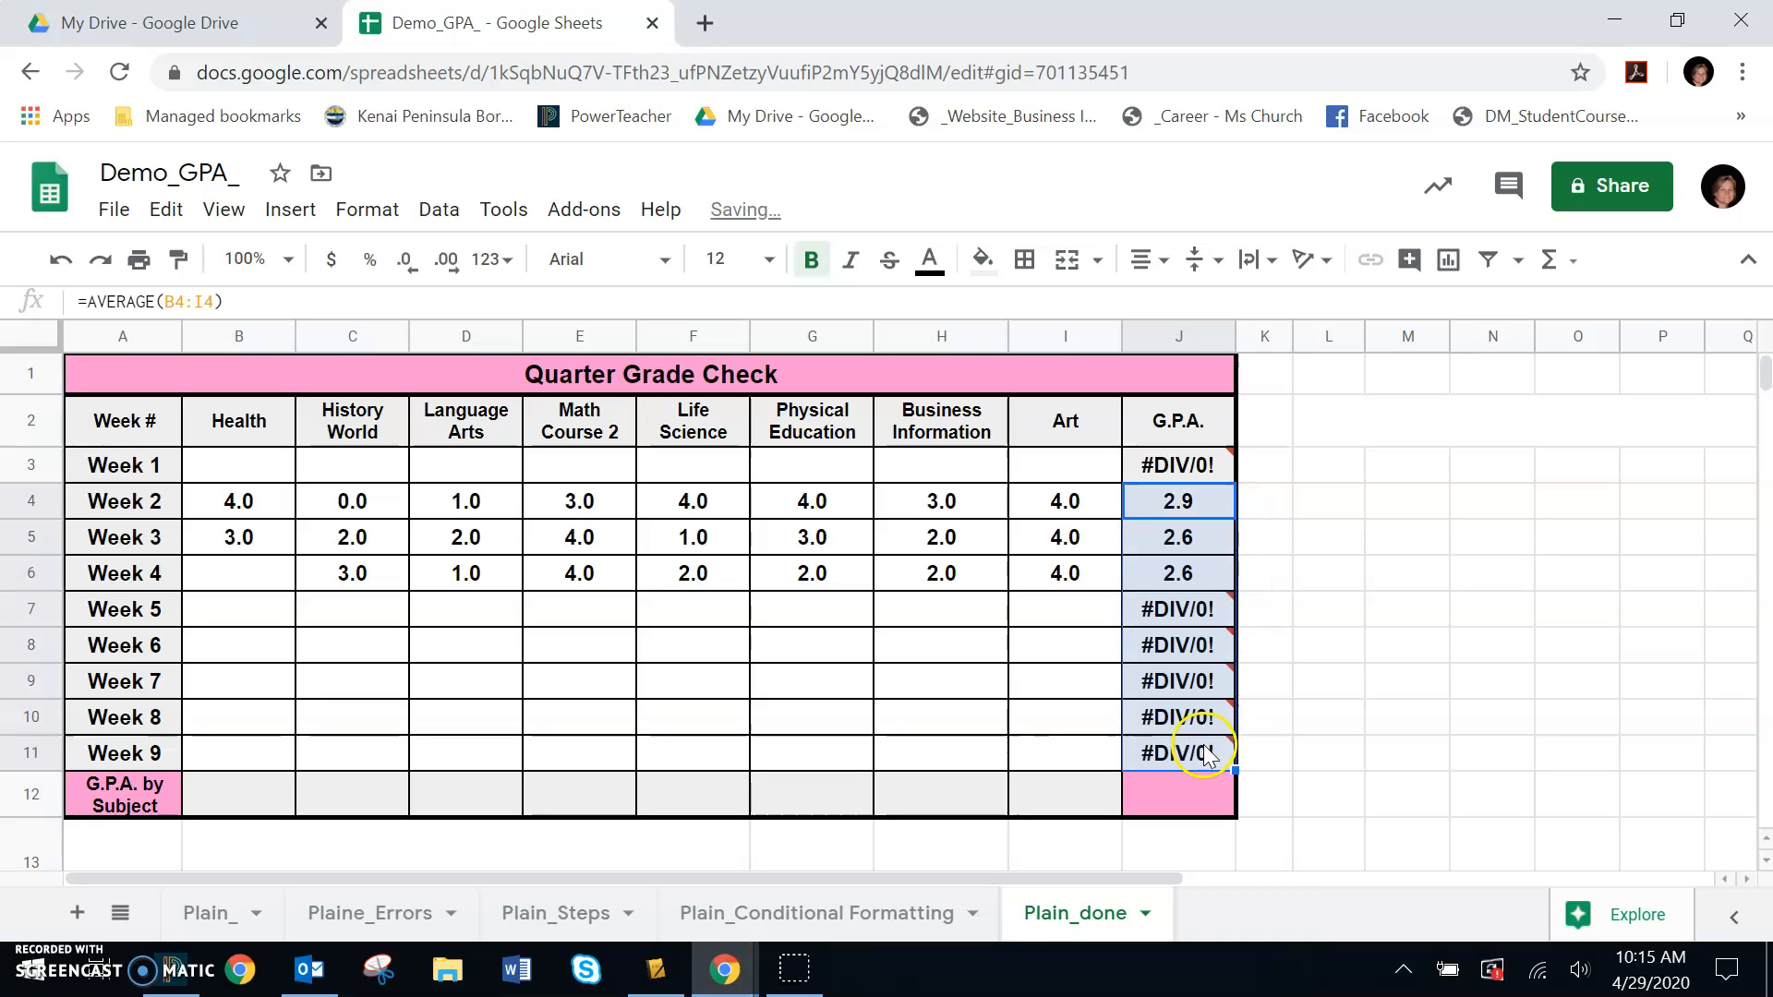
# - Enter a grade of 3 for Life Science in Week 6
pyautogui.click(1442, 820)
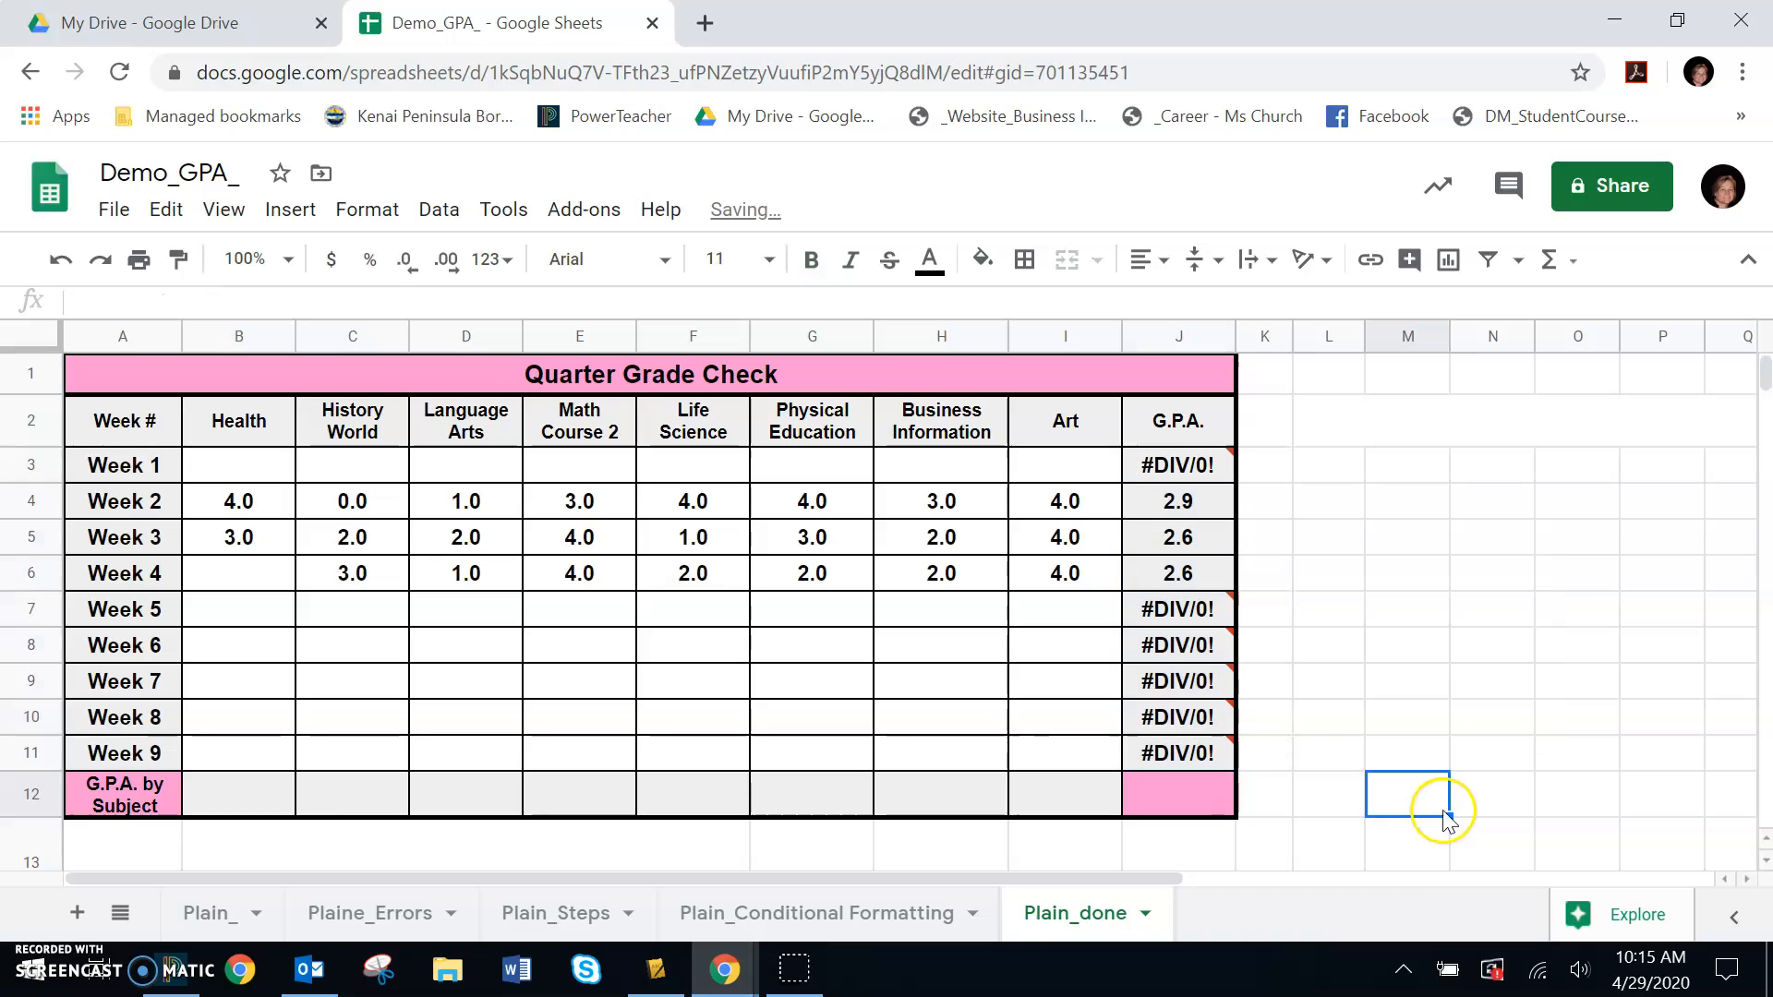
pyautogui.click(717, 646)
pyautogui.write('3')
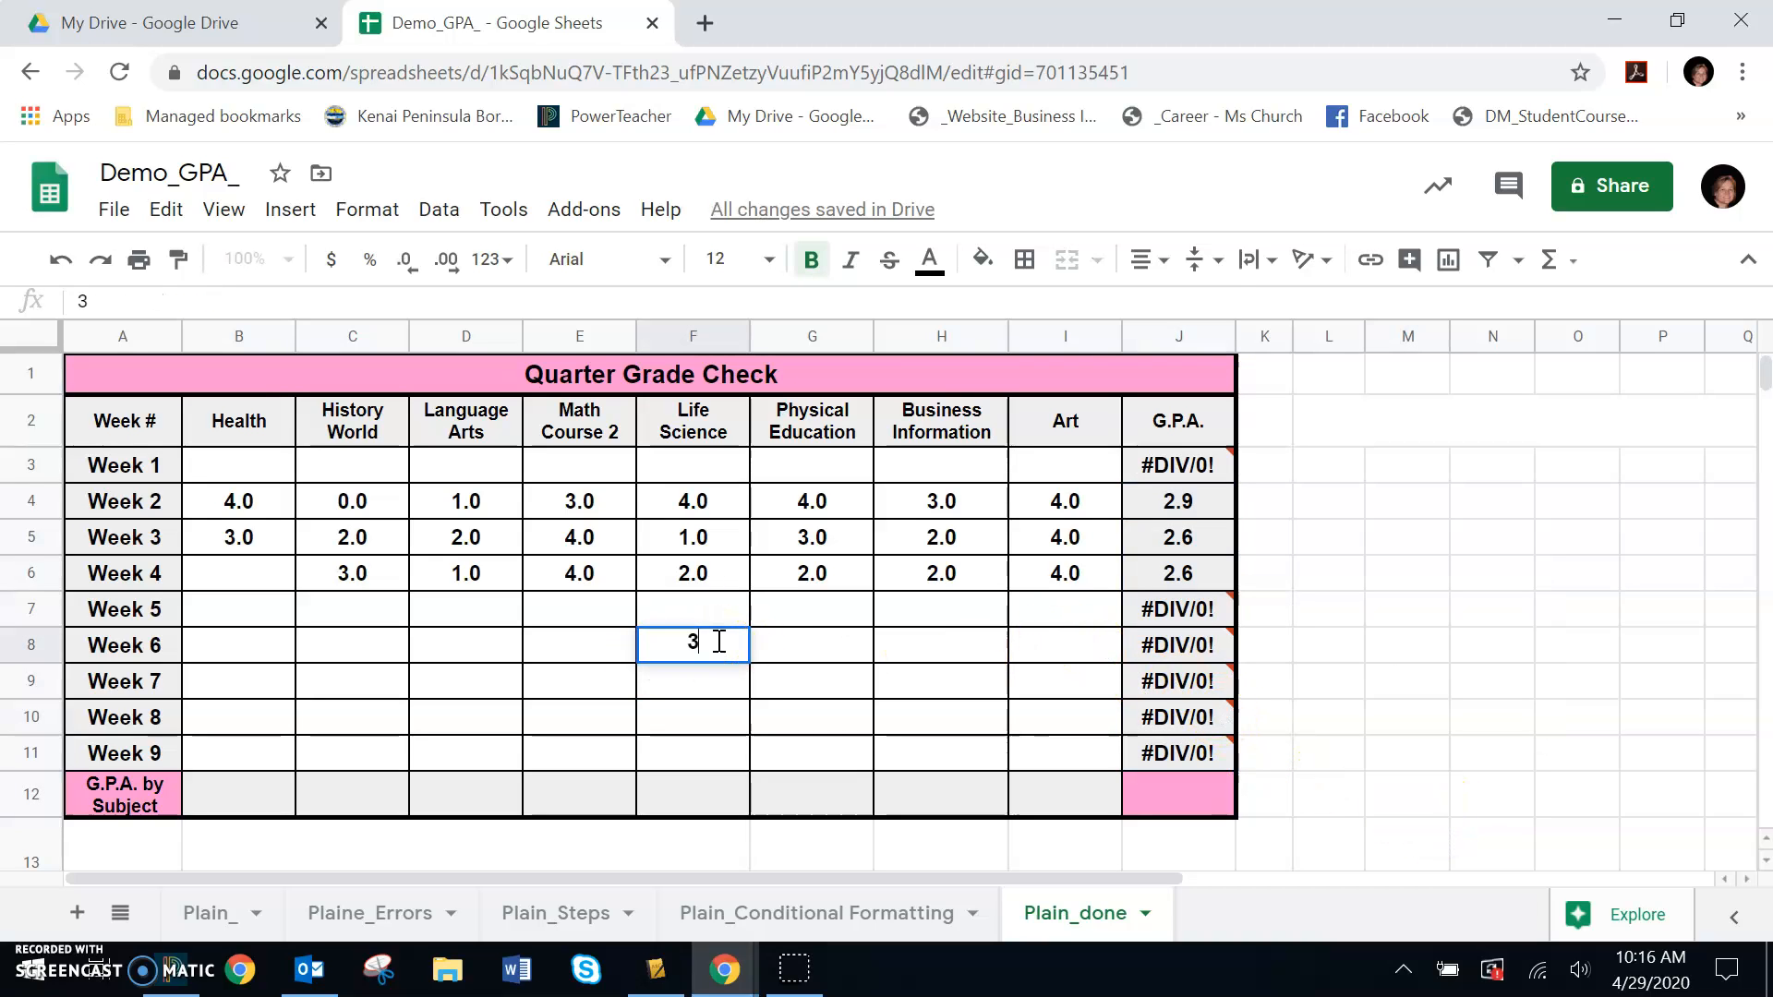
pyautogui.press('Return')
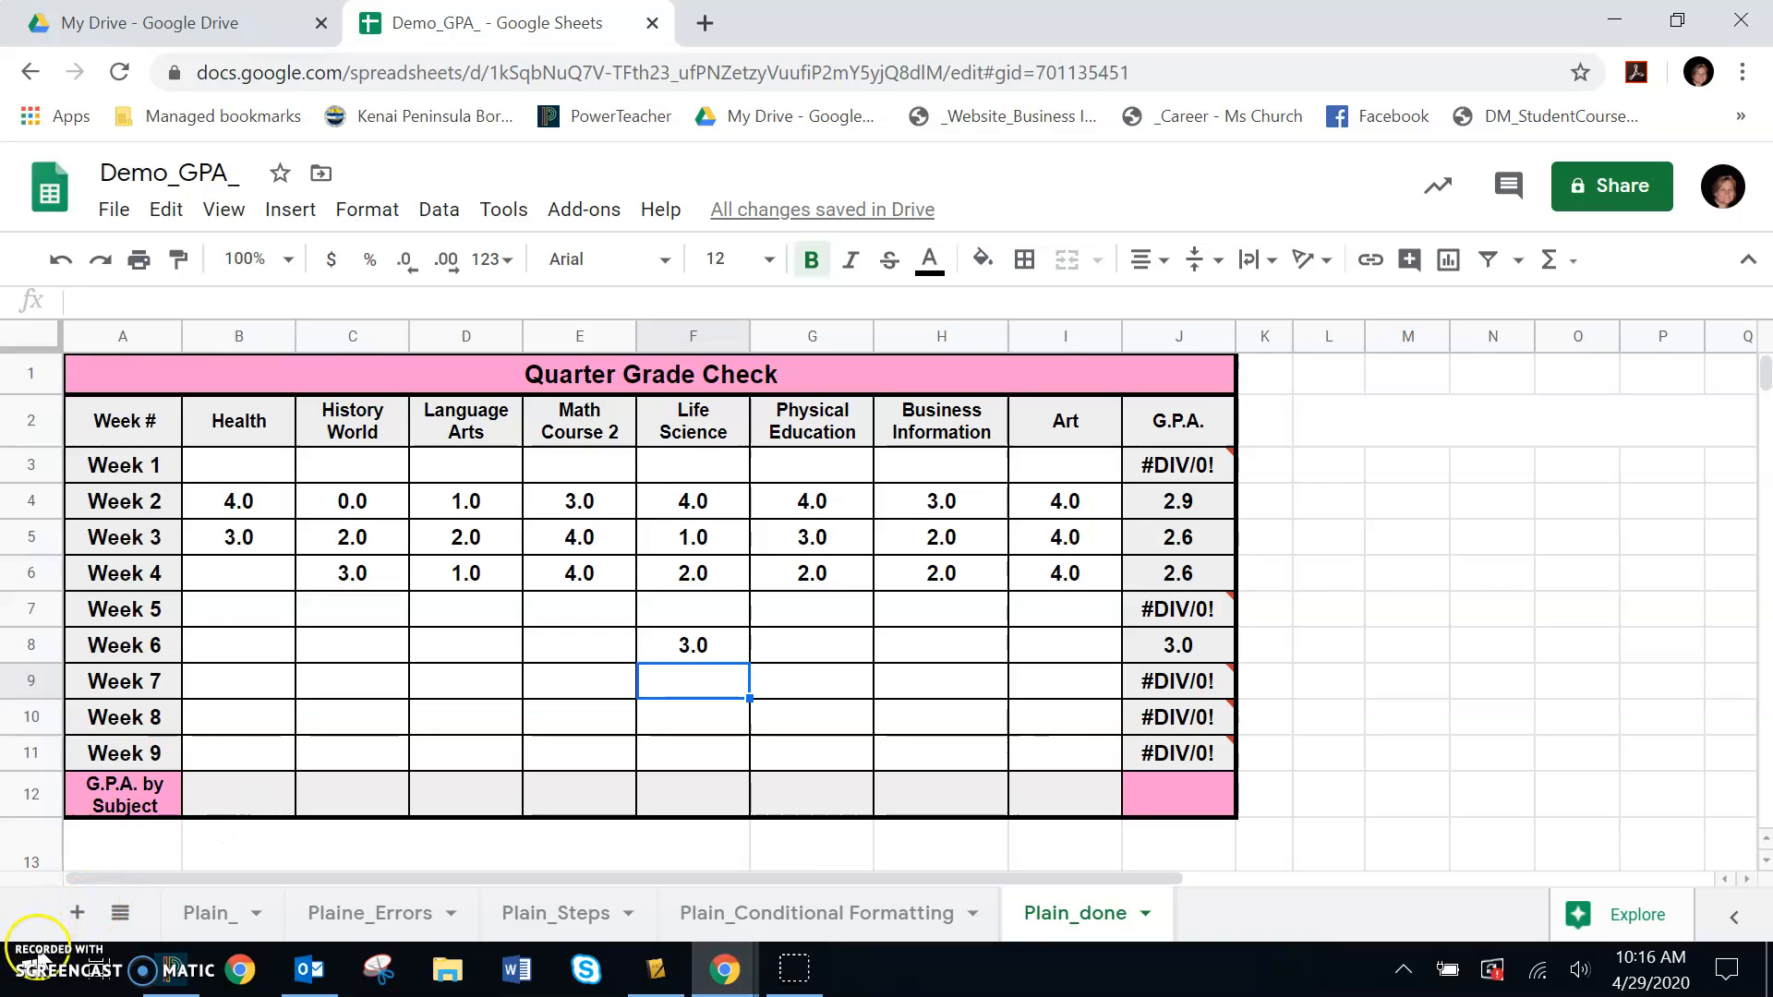
# - Enter an AVERAGE formula in the Health G.P.A. by Subject cell averaging B3:B11
pyautogui.click(37, 958)
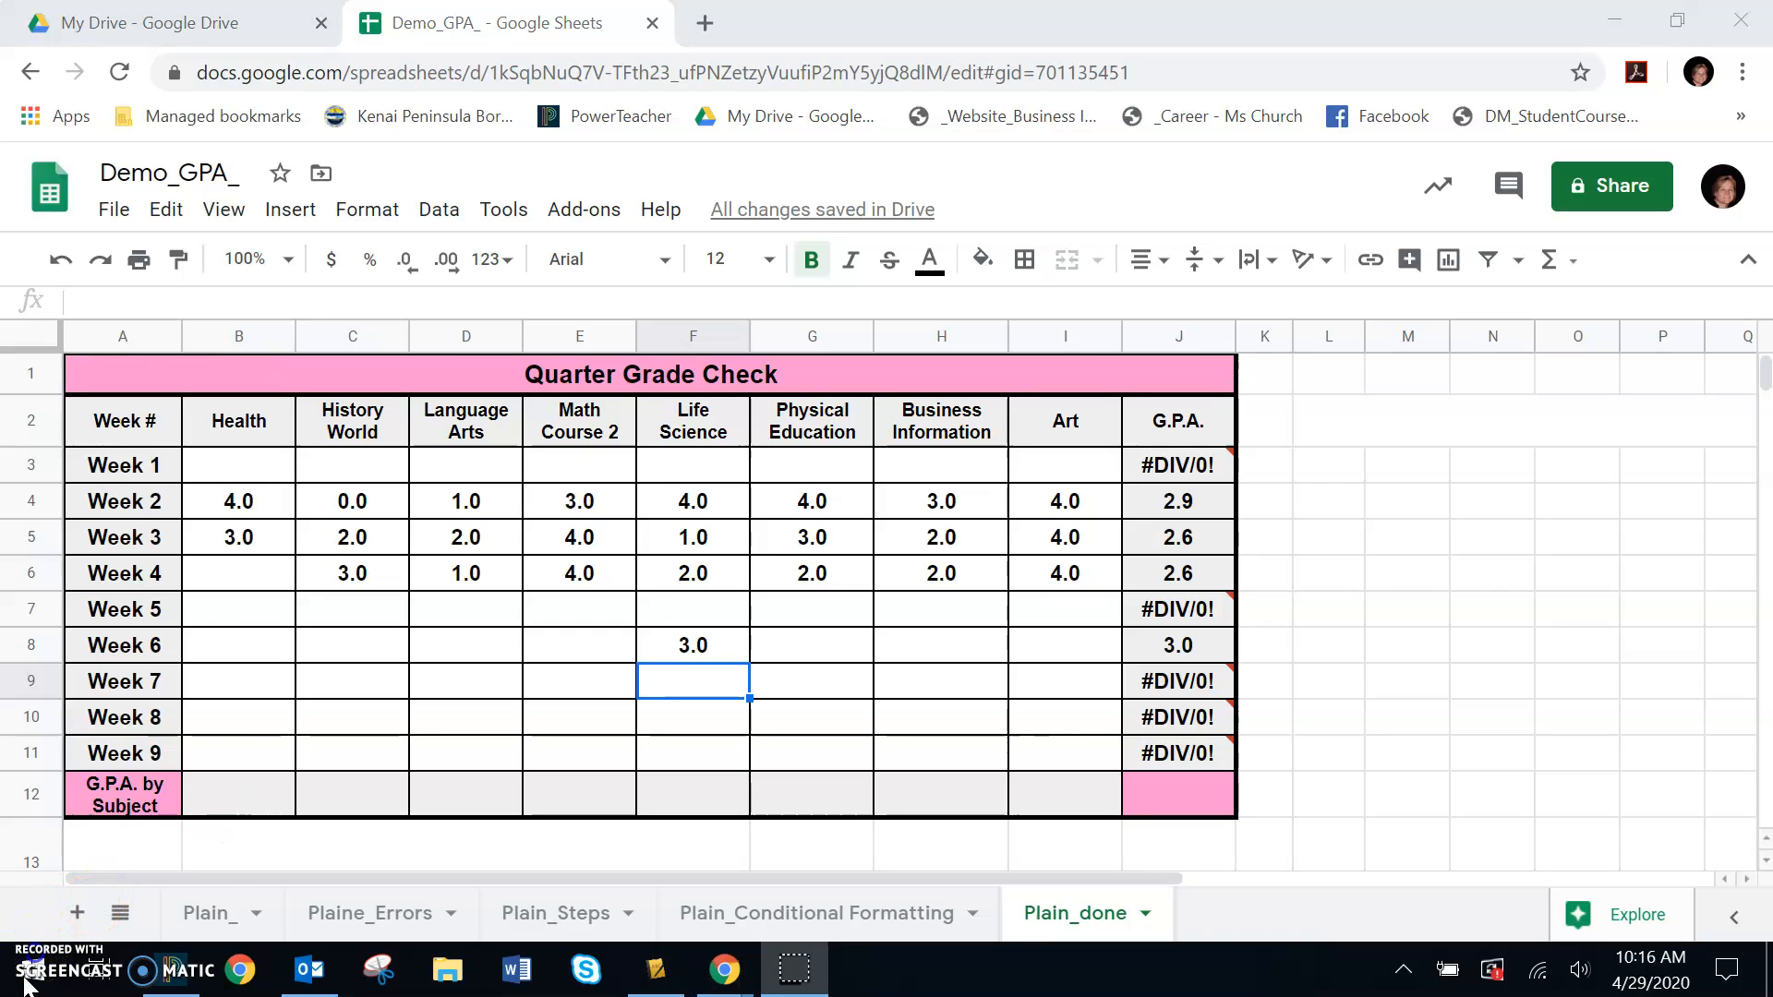
pyautogui.click(234, 800)
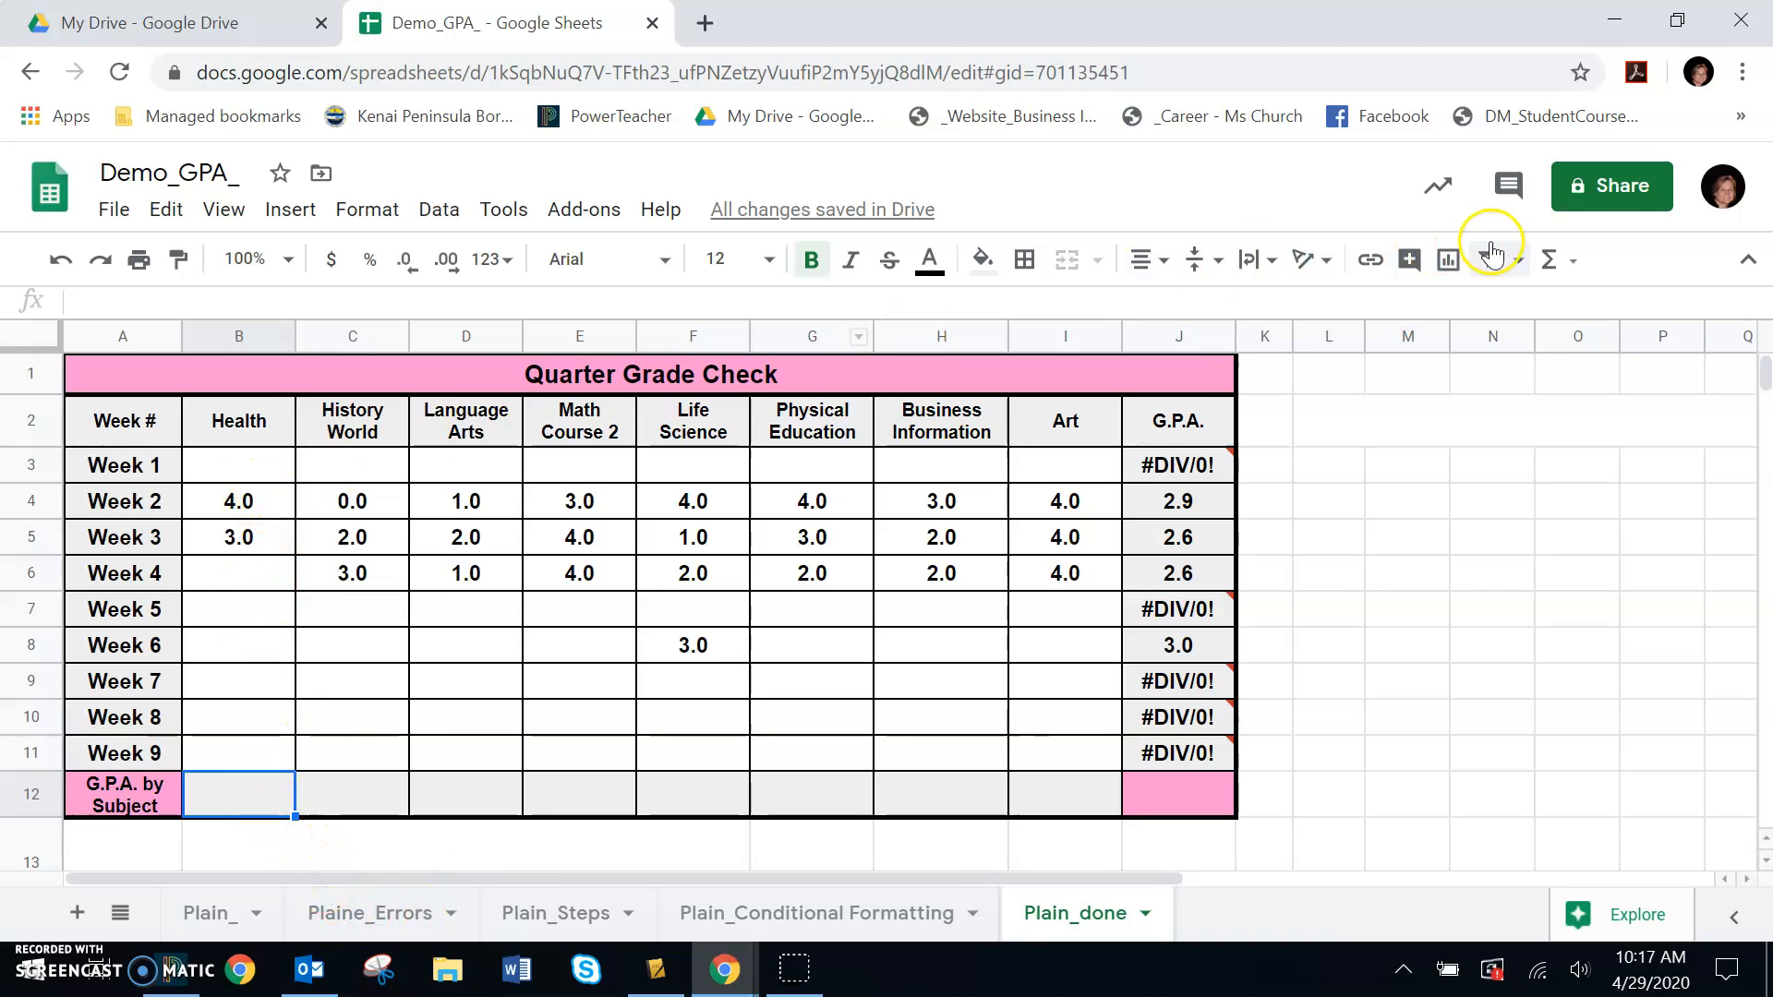
pyautogui.click(1567, 261)
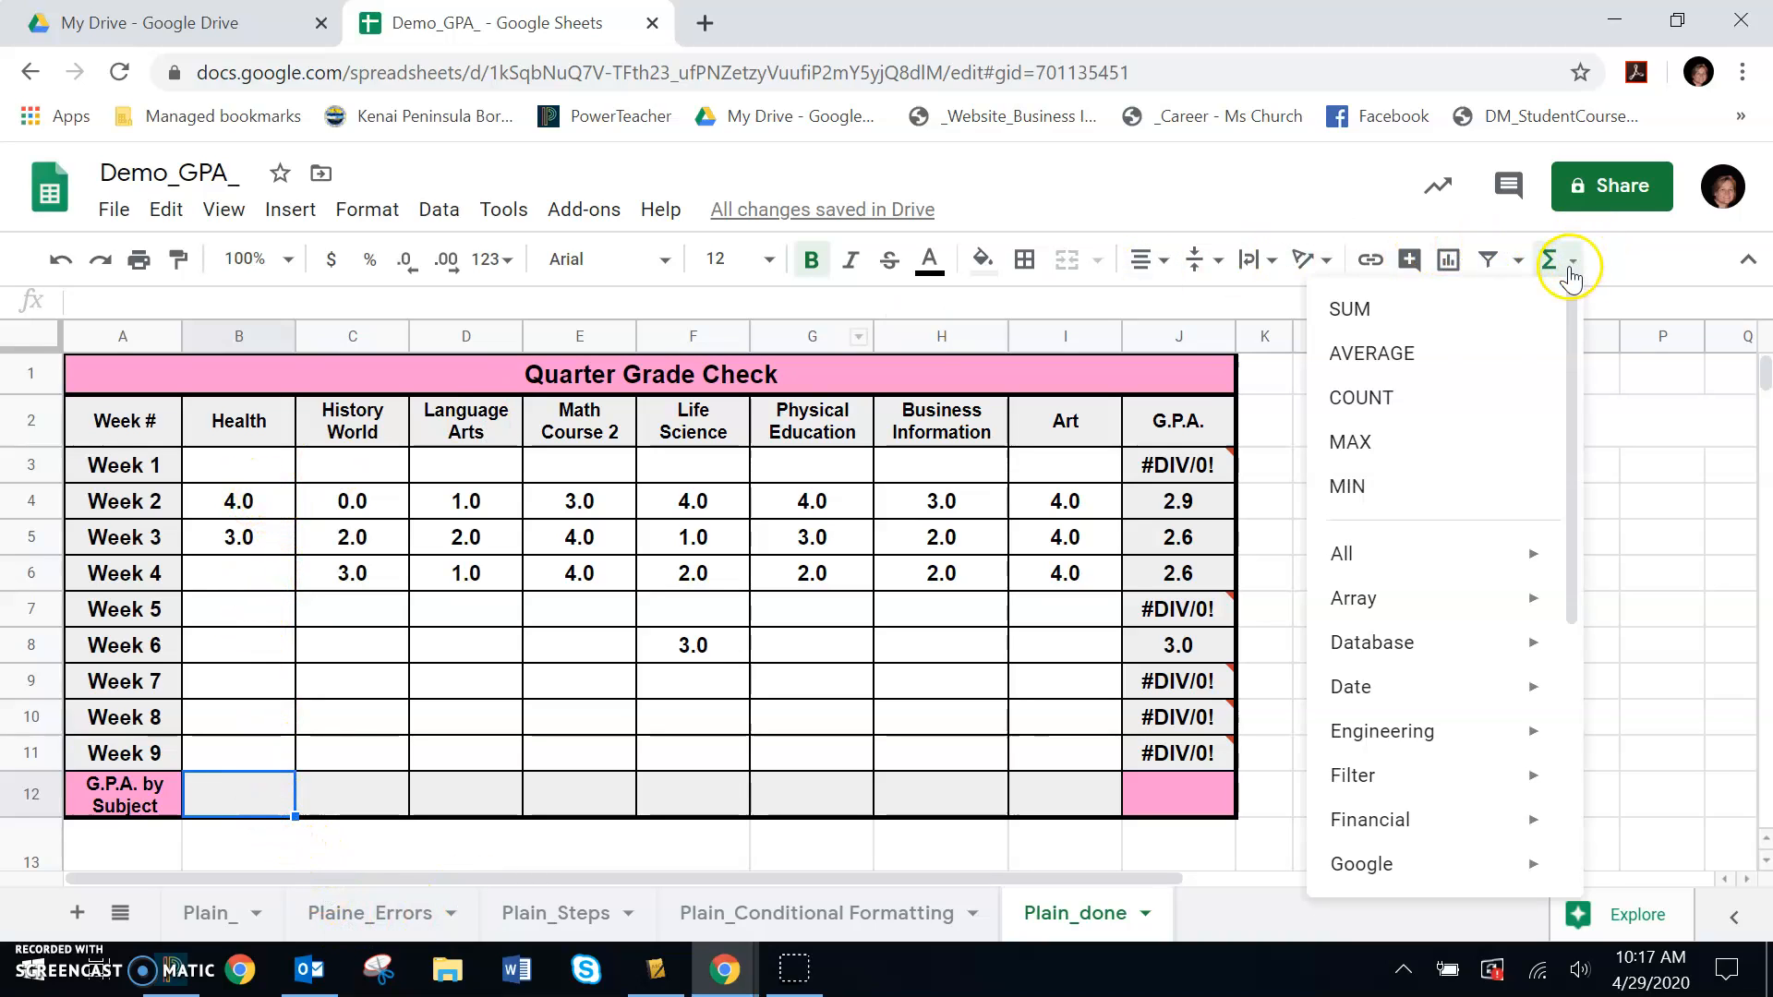
pyautogui.click(1406, 355)
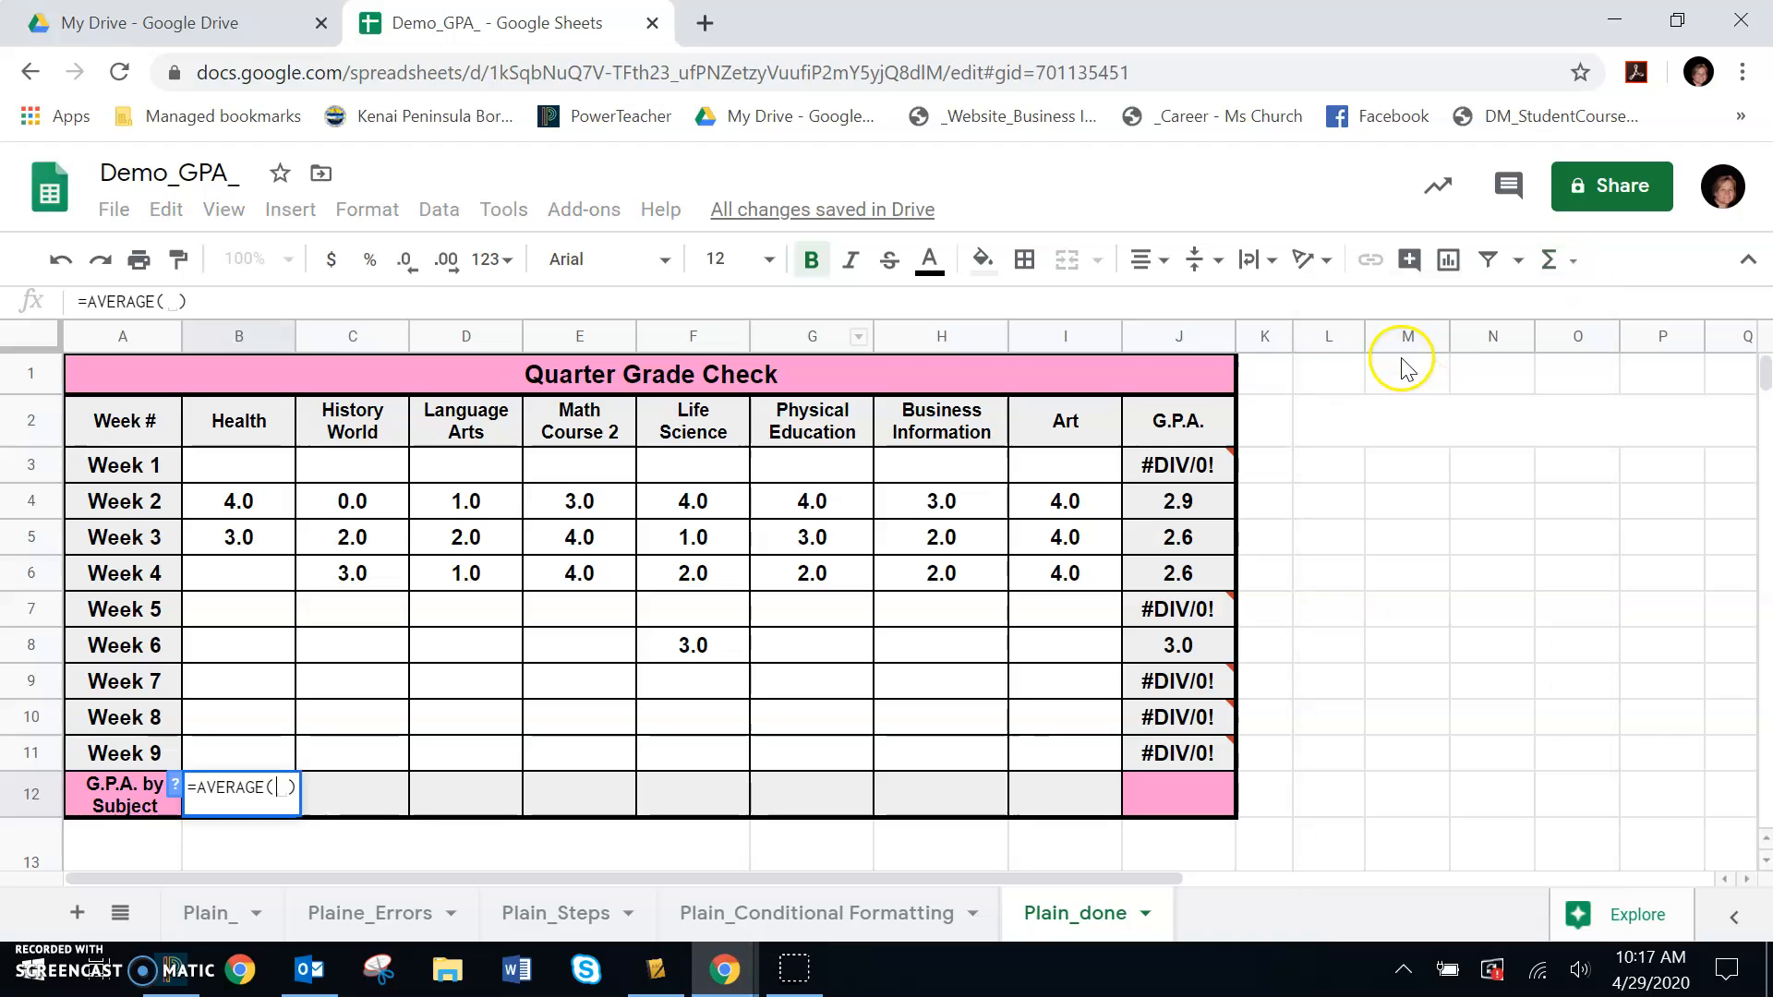
pyautogui.click(246, 479)
pyautogui.moveTo(246, 480); pyautogui.dragTo(251, 759)
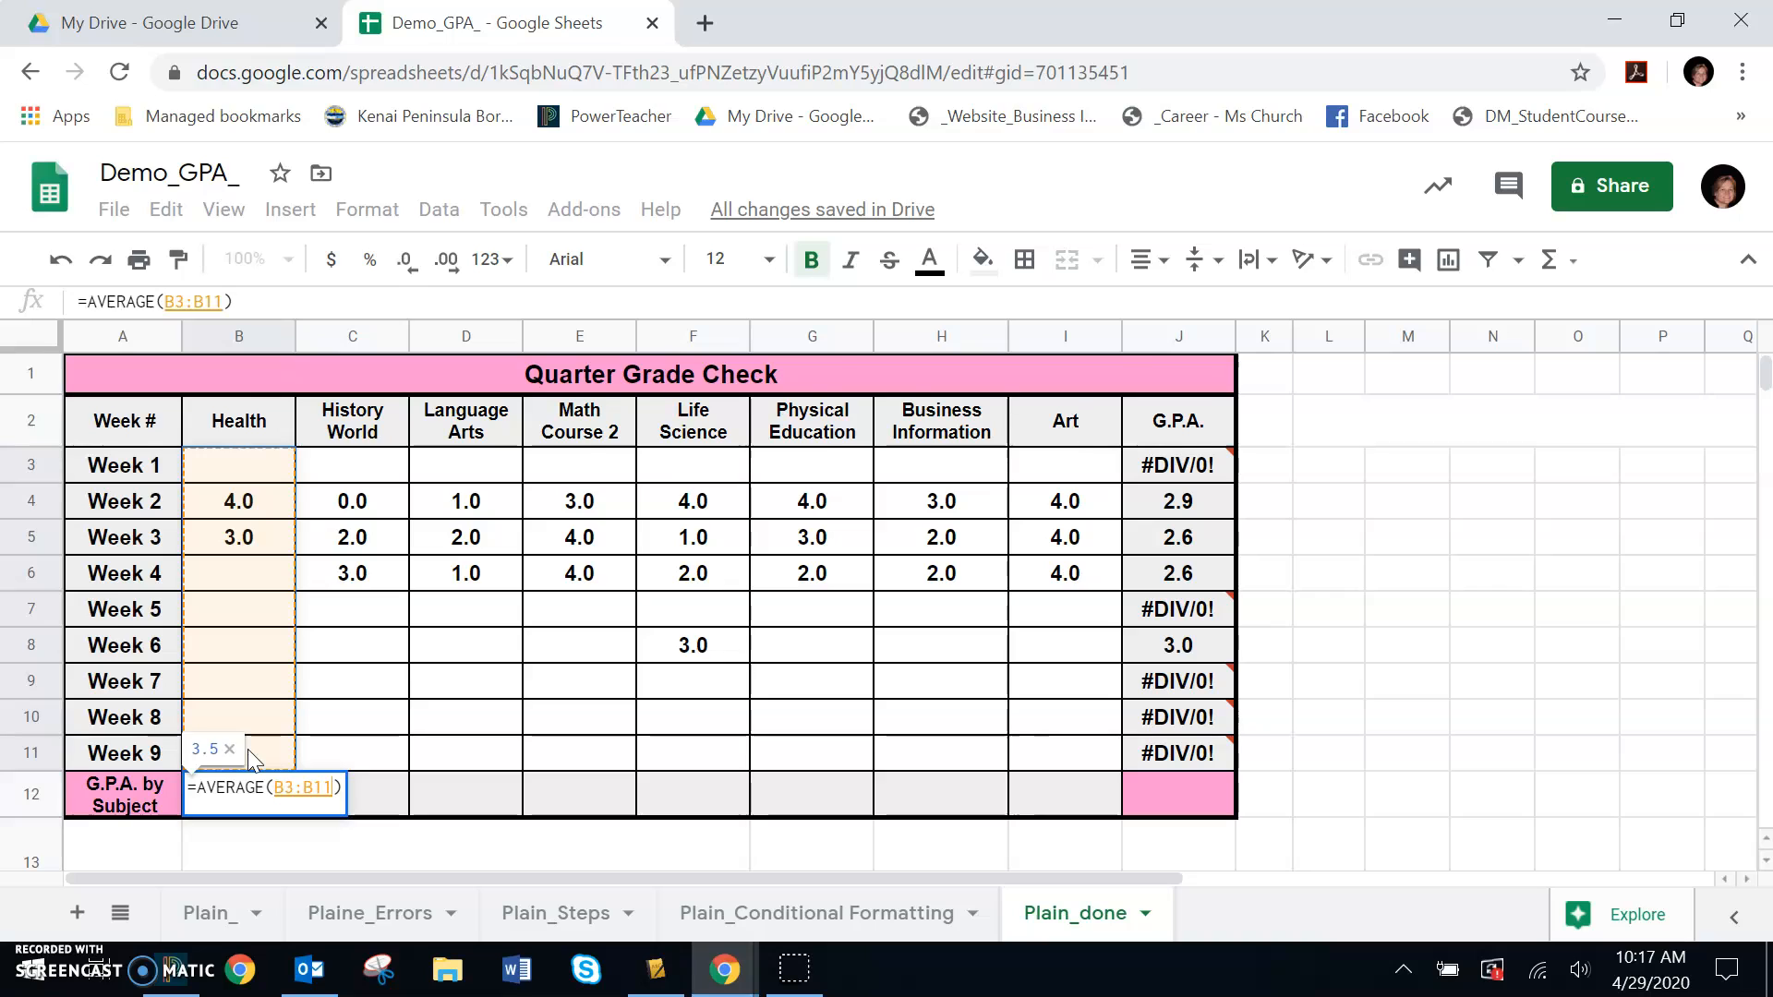
pyautogui.press('Return')
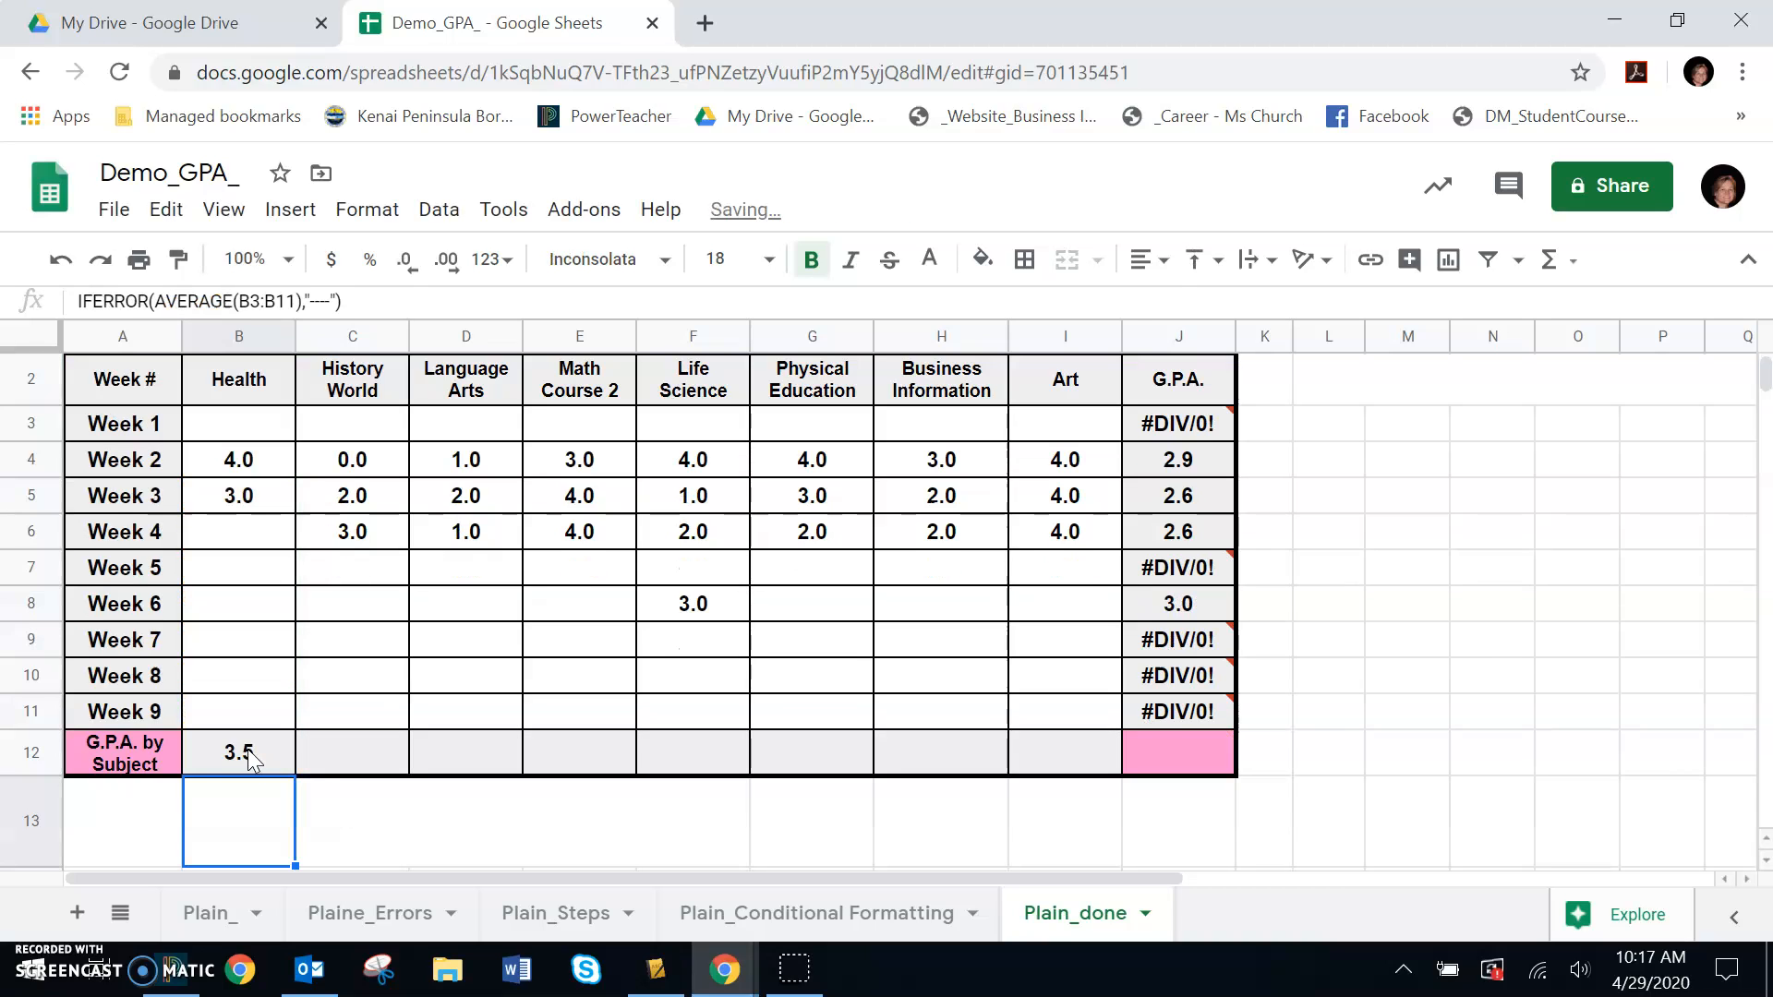
# - Fill the Health subject average formula across the G.P.A. by Subject row through column J
pyautogui.click(244, 755)
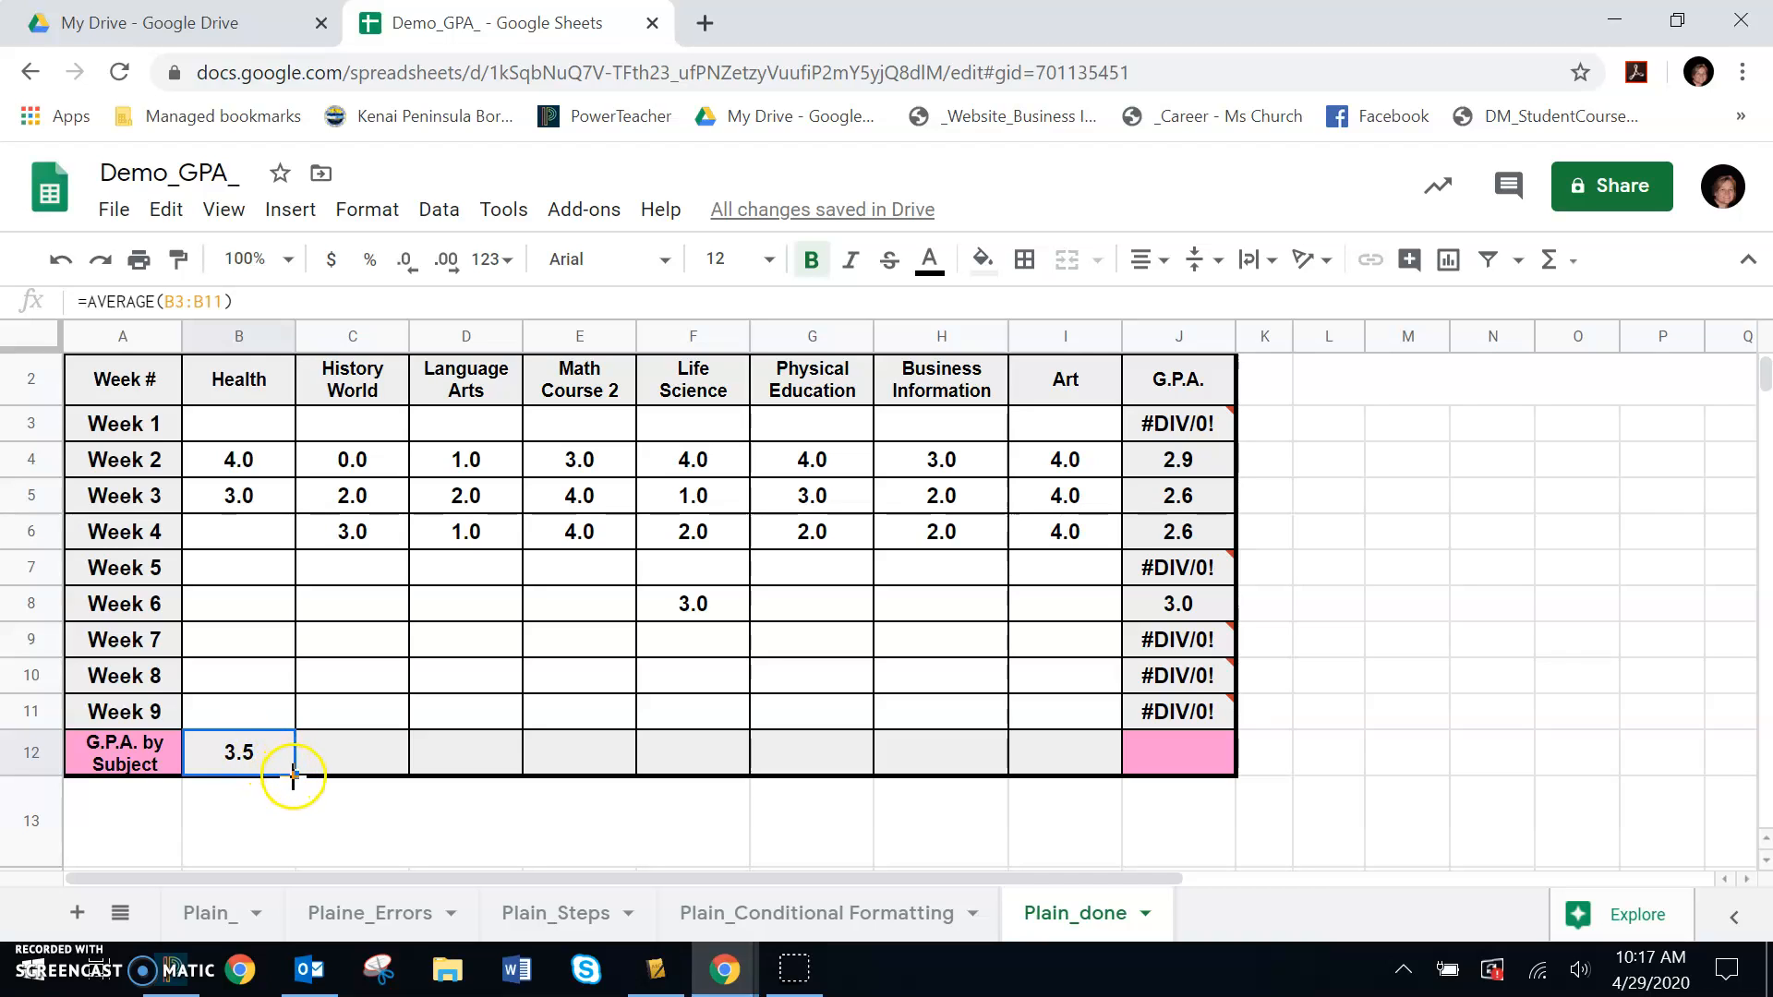
pyautogui.moveTo(293, 776); pyautogui.dragTo(1189, 752)
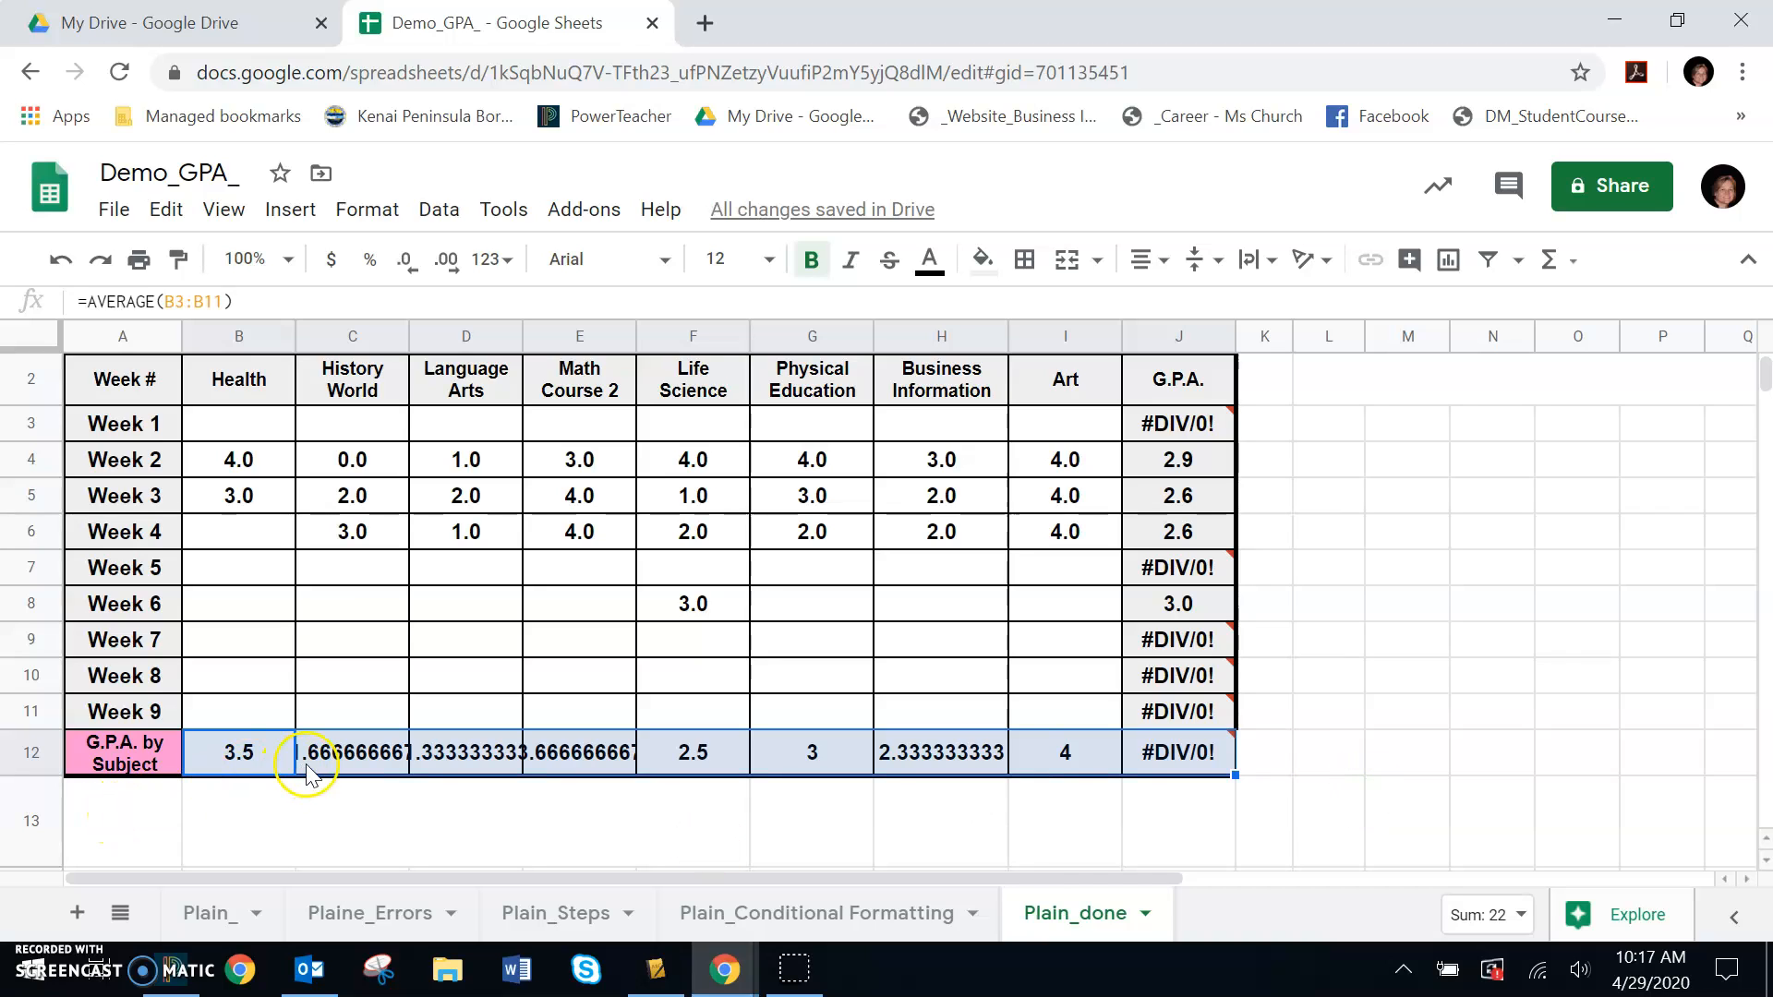
pyautogui.moveTo(1205, 776)
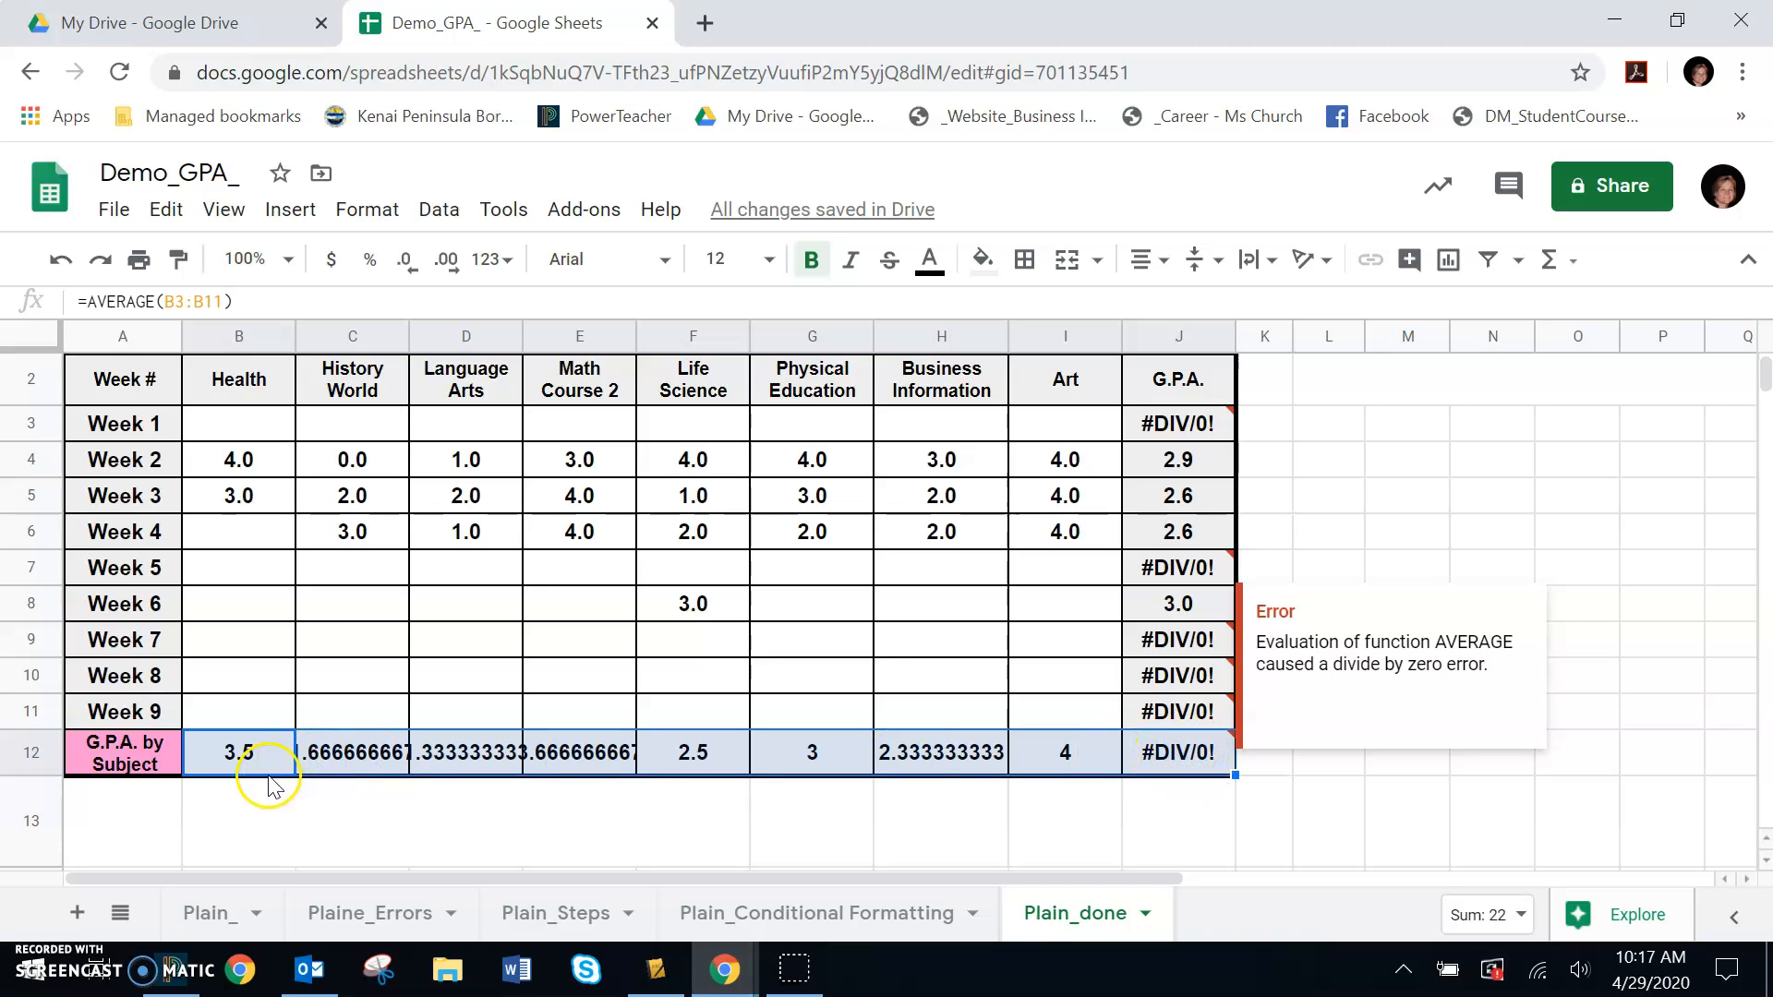
# - Copy the formatting of the G.P.A. by Subject label cell onto the J12 cell with the paint format tool
pyautogui.click(103, 766)
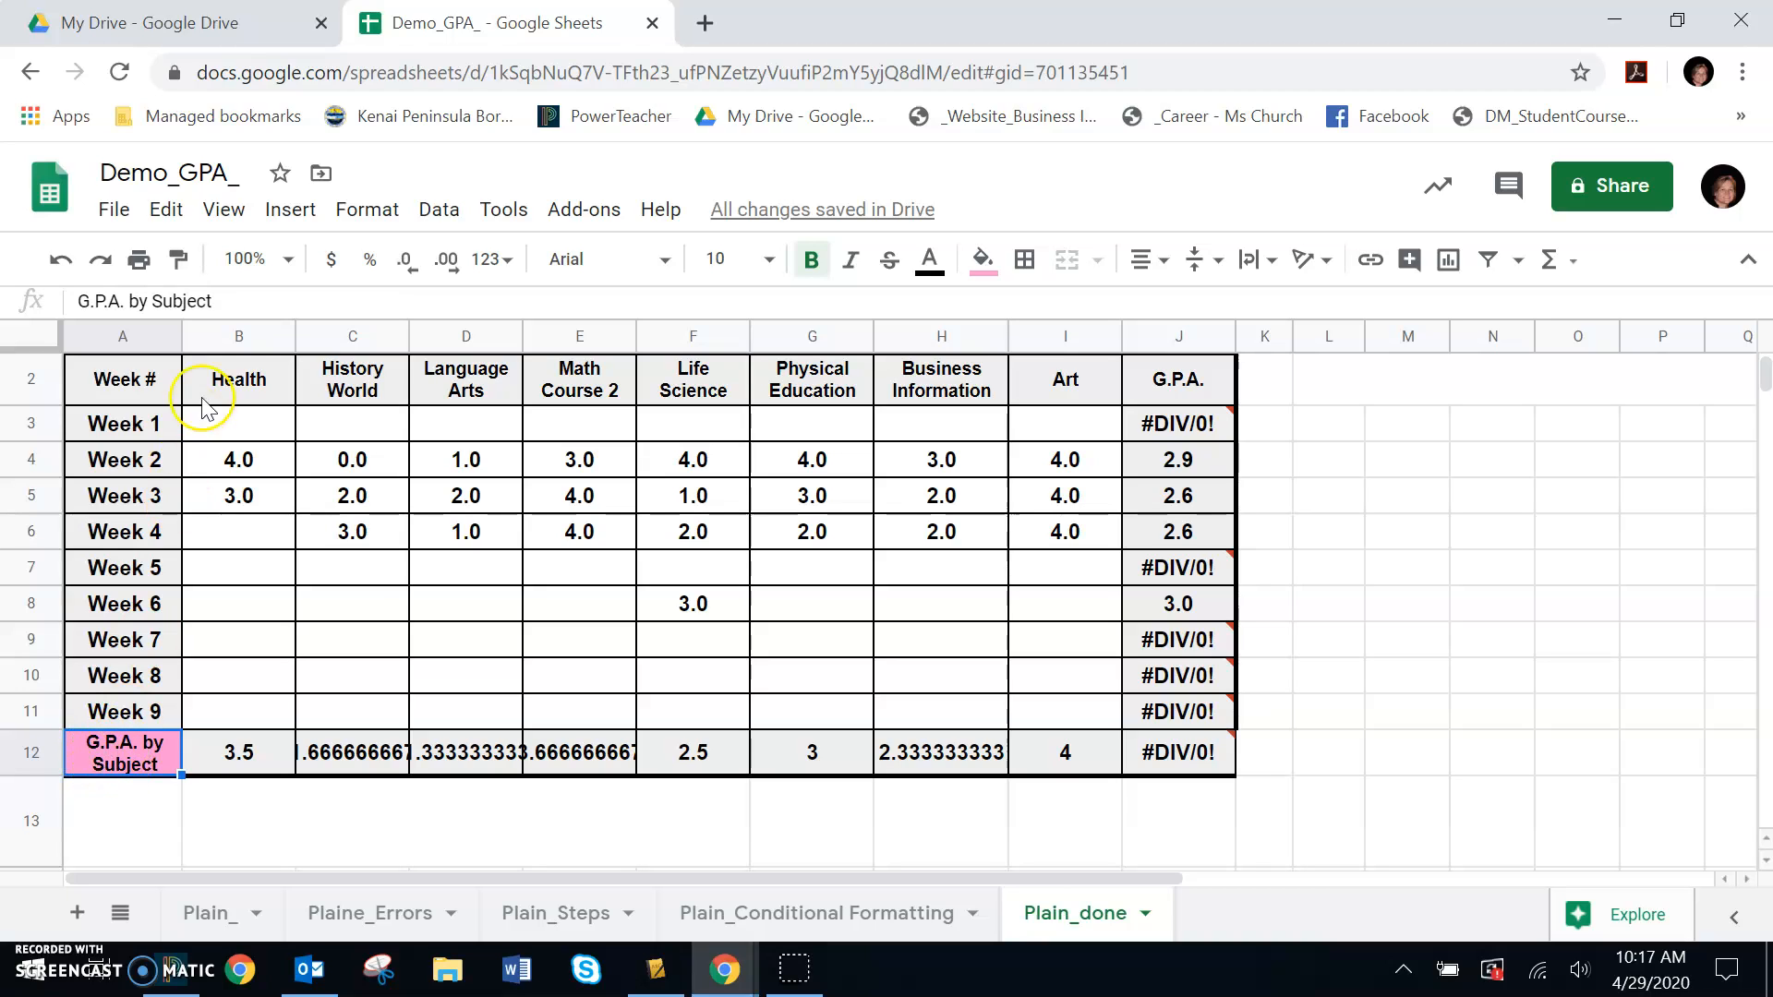
pyautogui.click(178, 260)
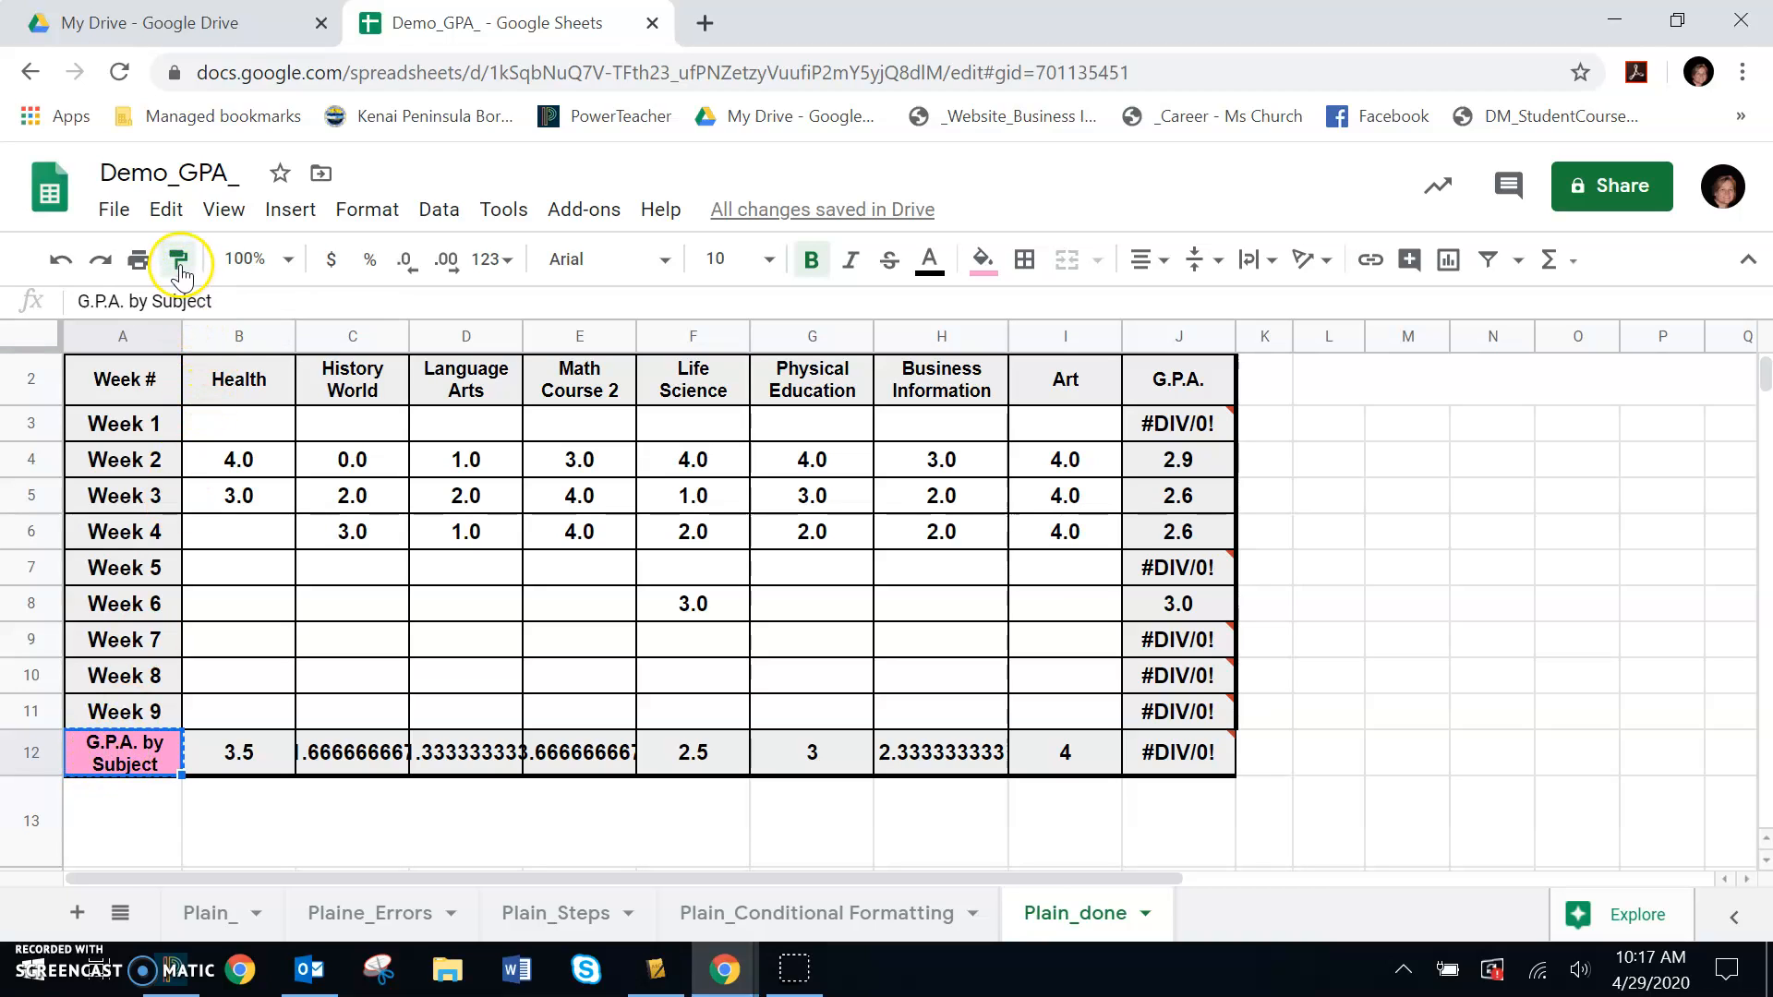
pyautogui.click(1168, 764)
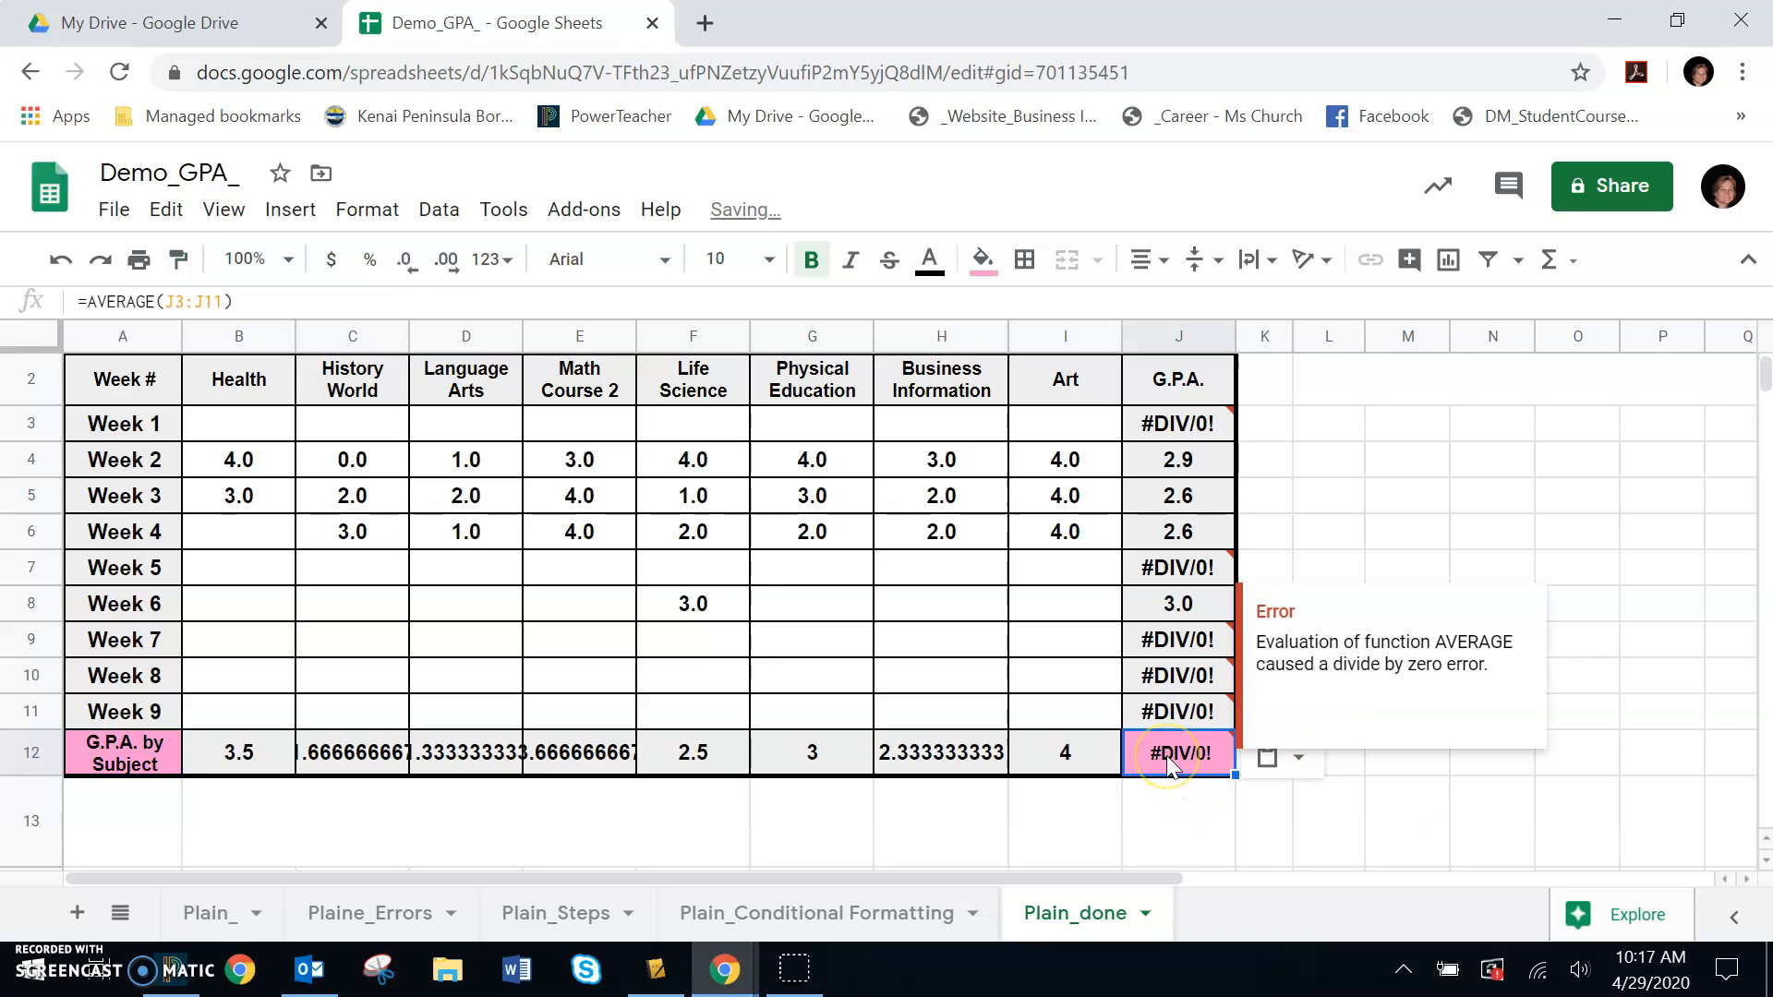
pyautogui.click(1427, 651)
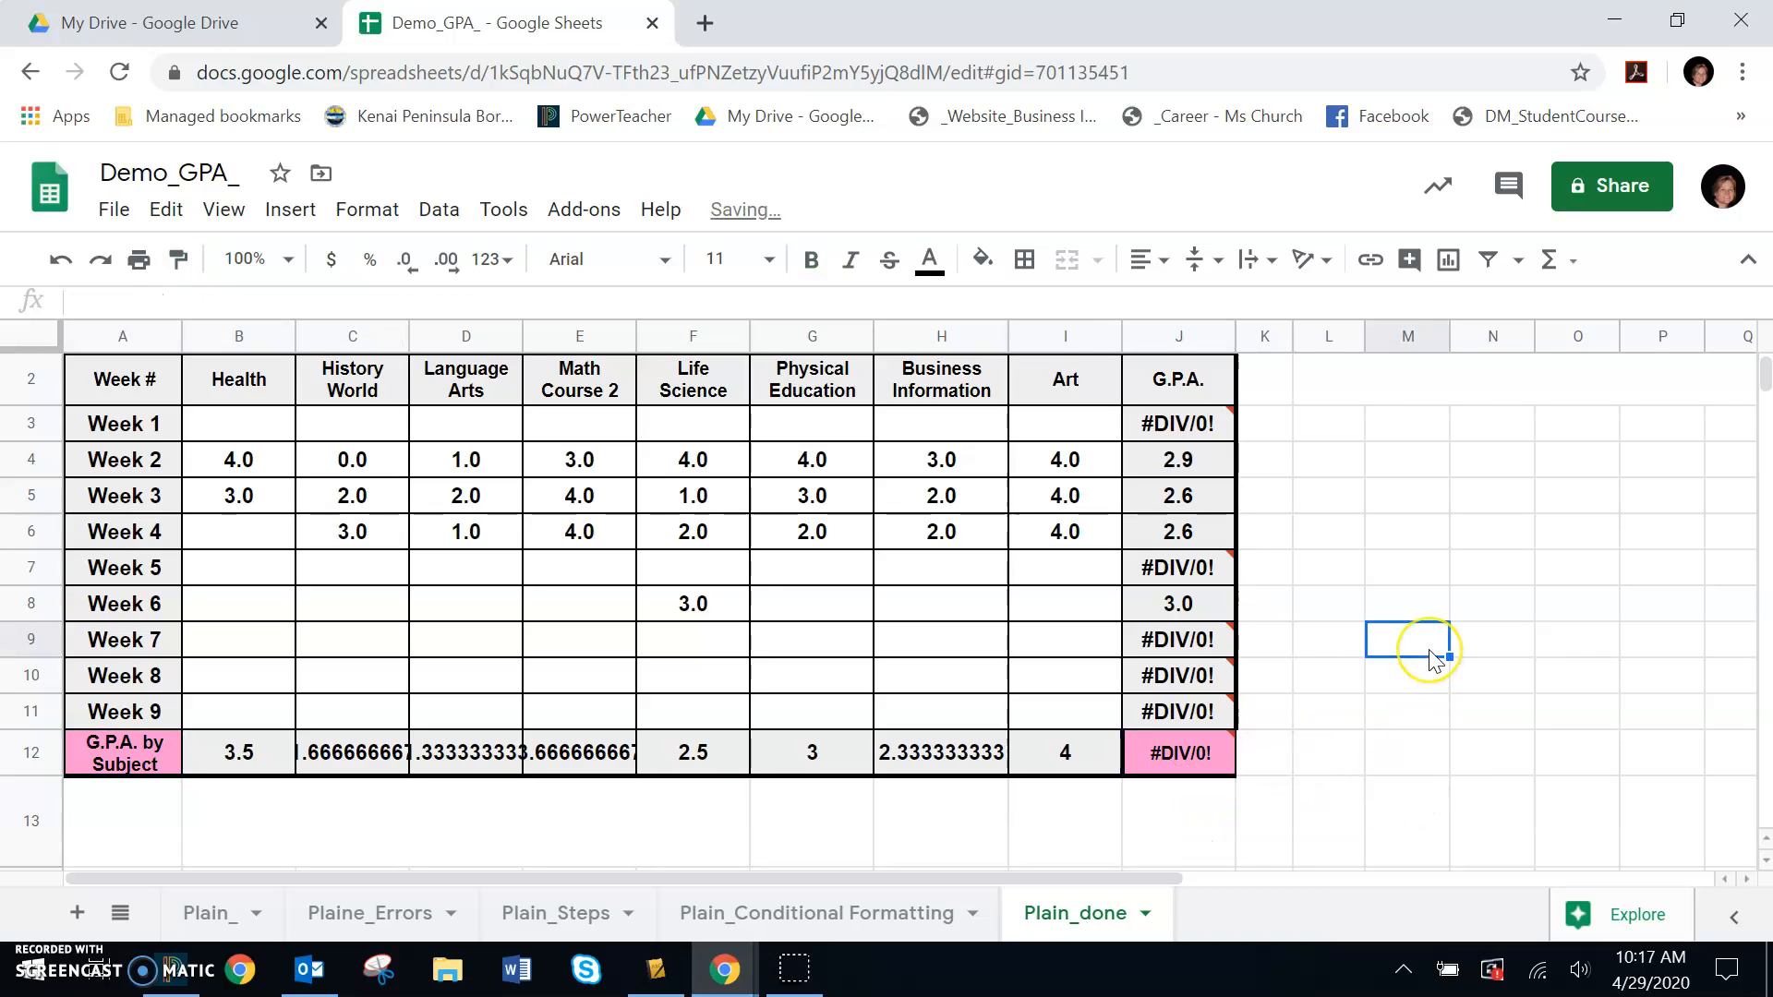
pyautogui.click(984, 260)
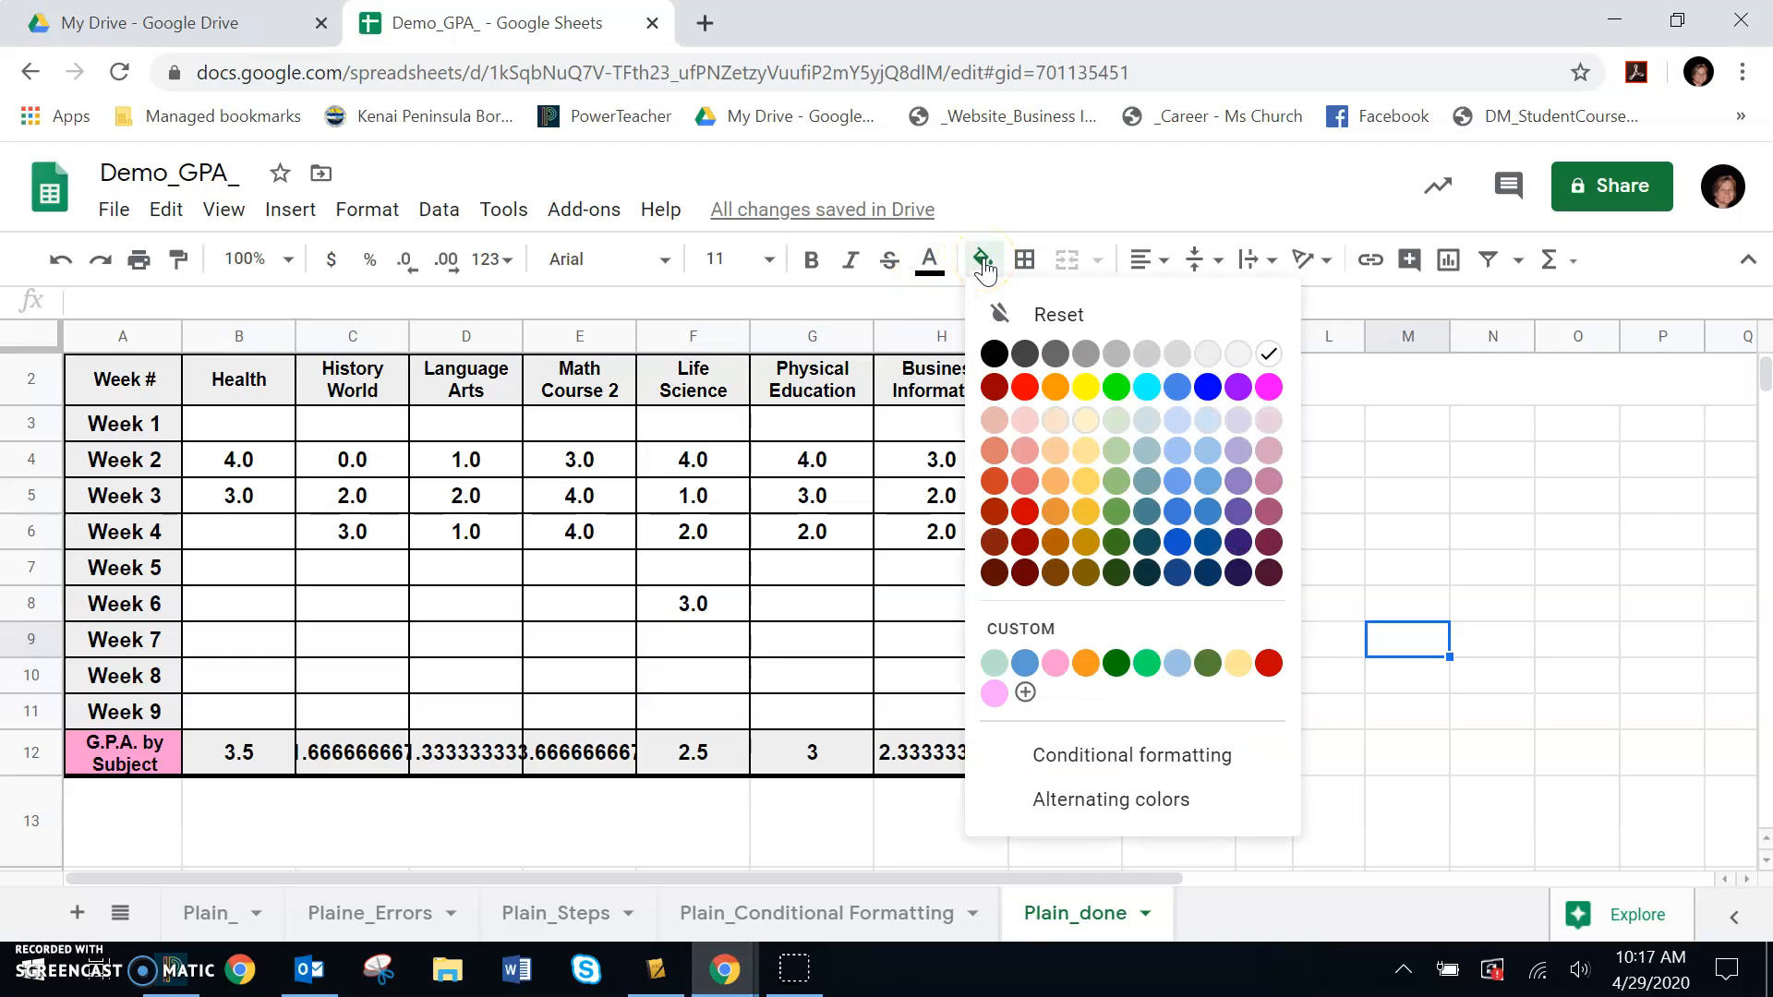
pyautogui.click(1496, 528)
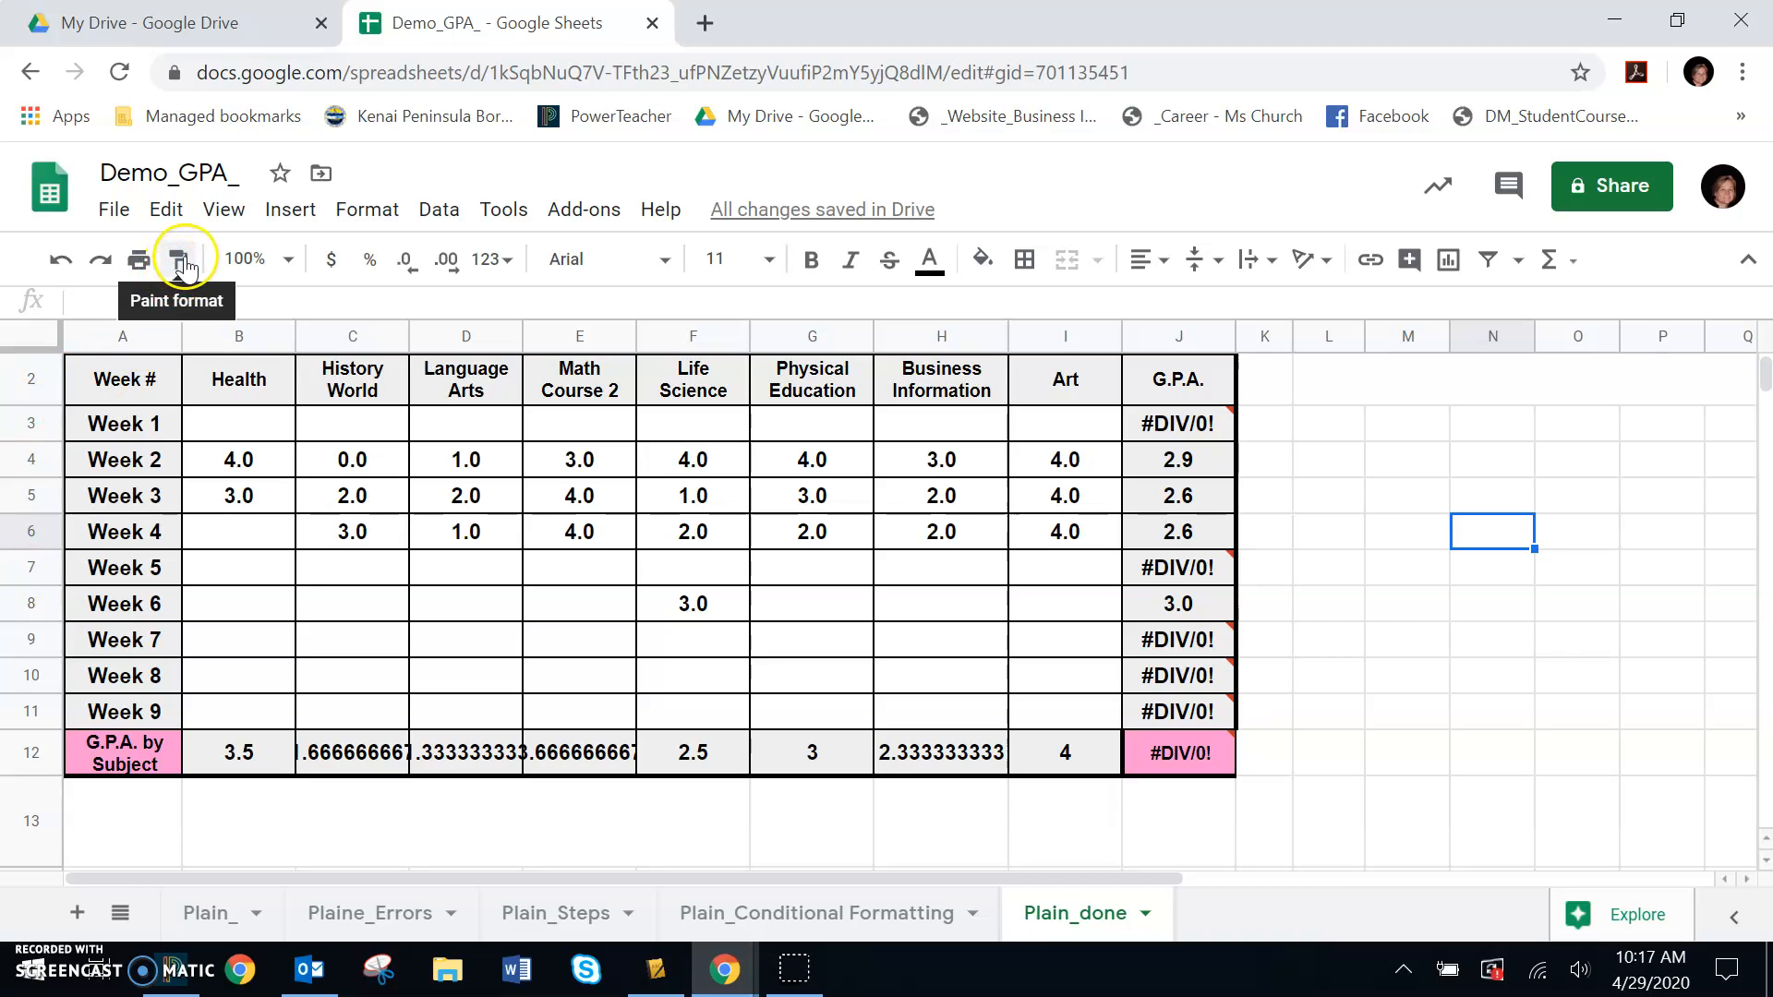
pyautogui.click(1330, 723)
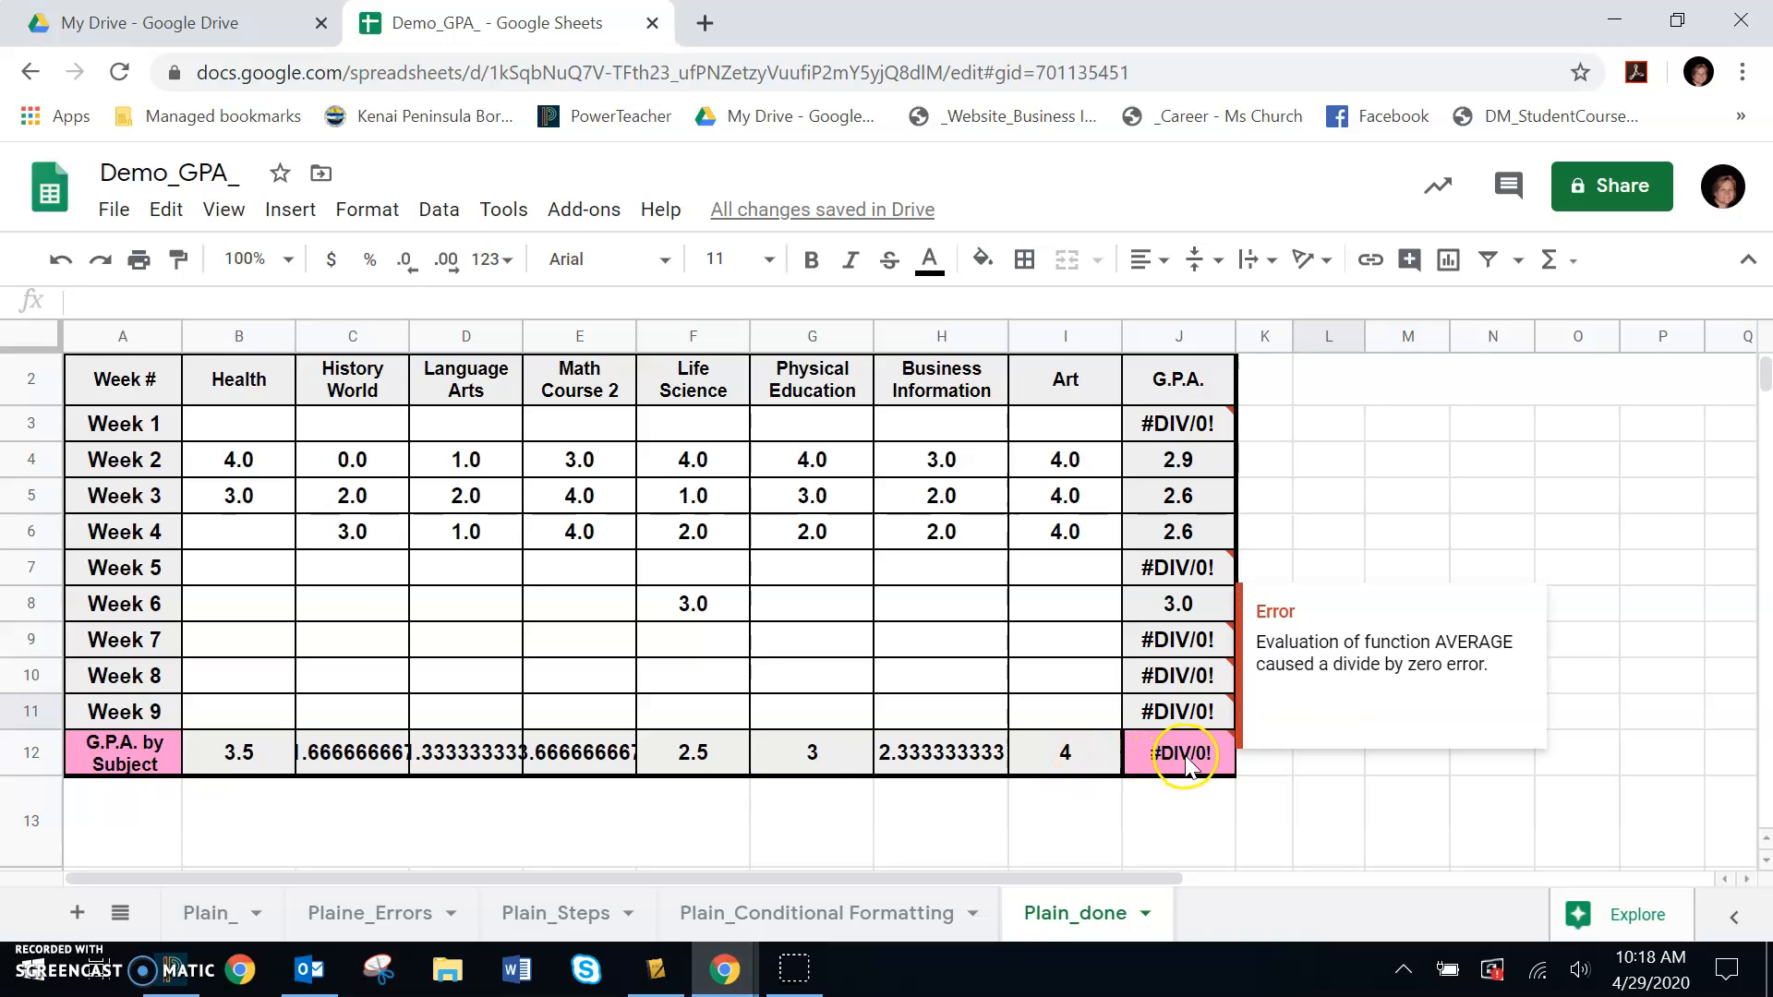
# - Format the G.P.A. by Subject averages in B12:J12 as numbers showing one decimal place
pyautogui.moveTo(231, 752); pyautogui.dragTo(1182, 752)
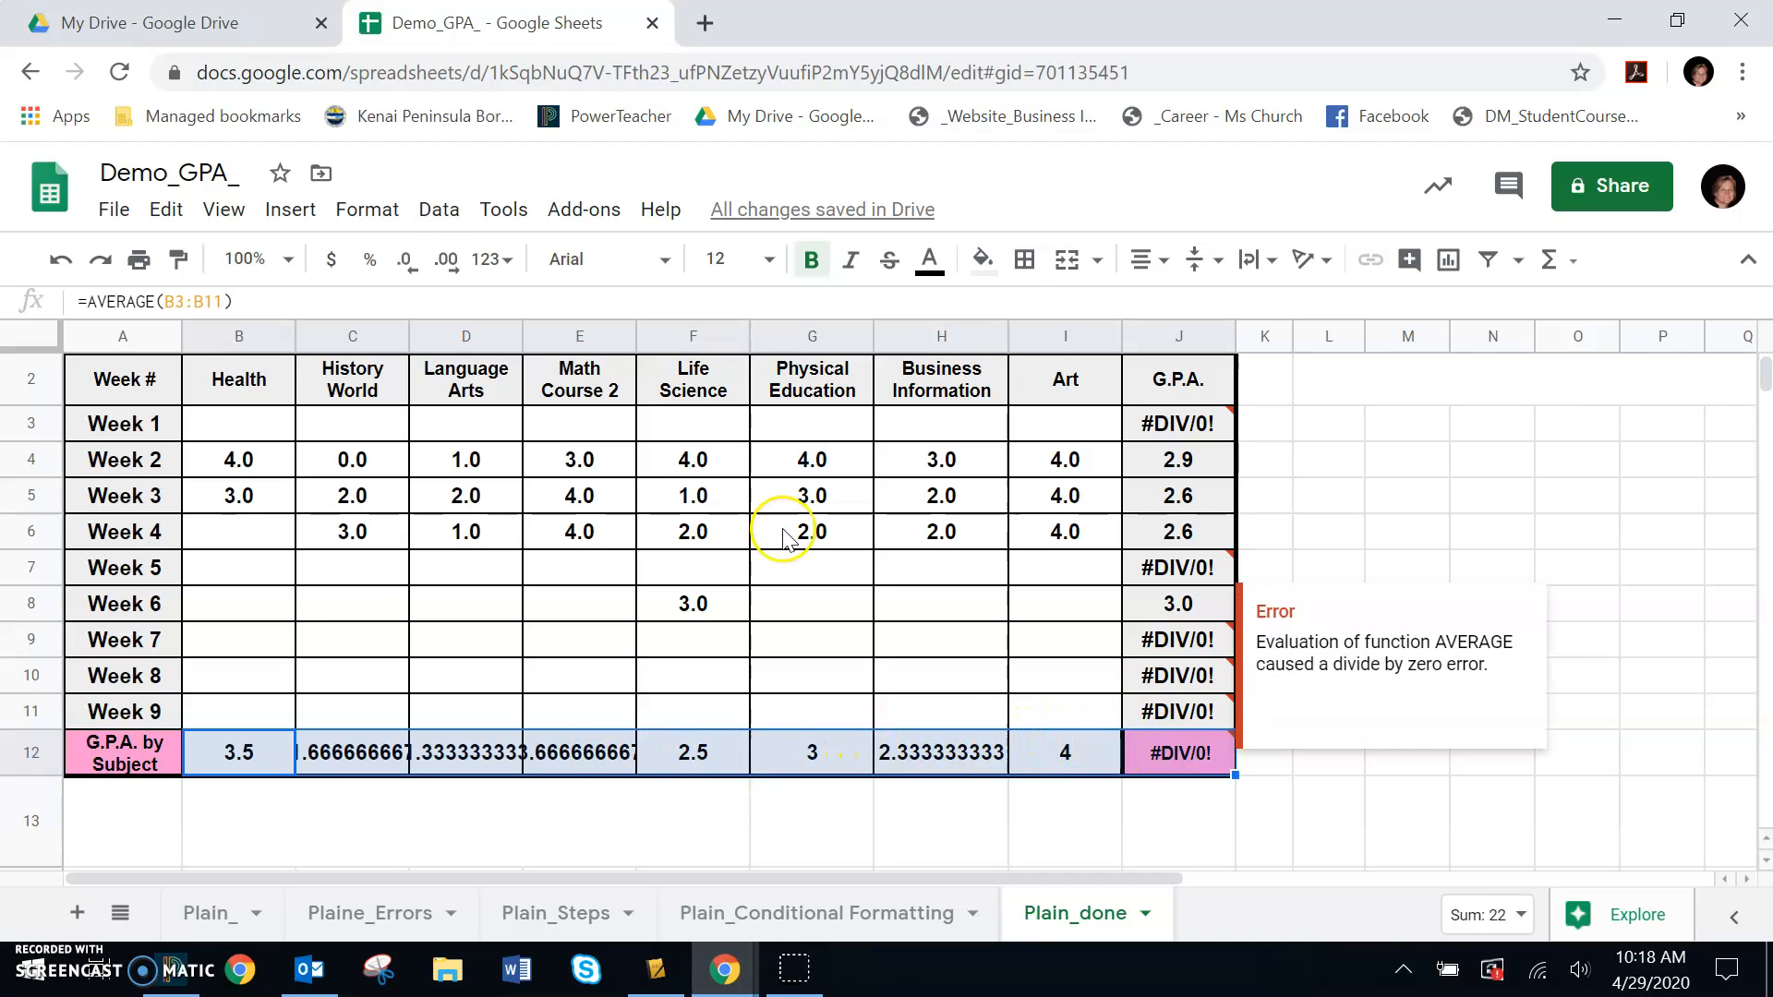
pyautogui.click(511, 264)
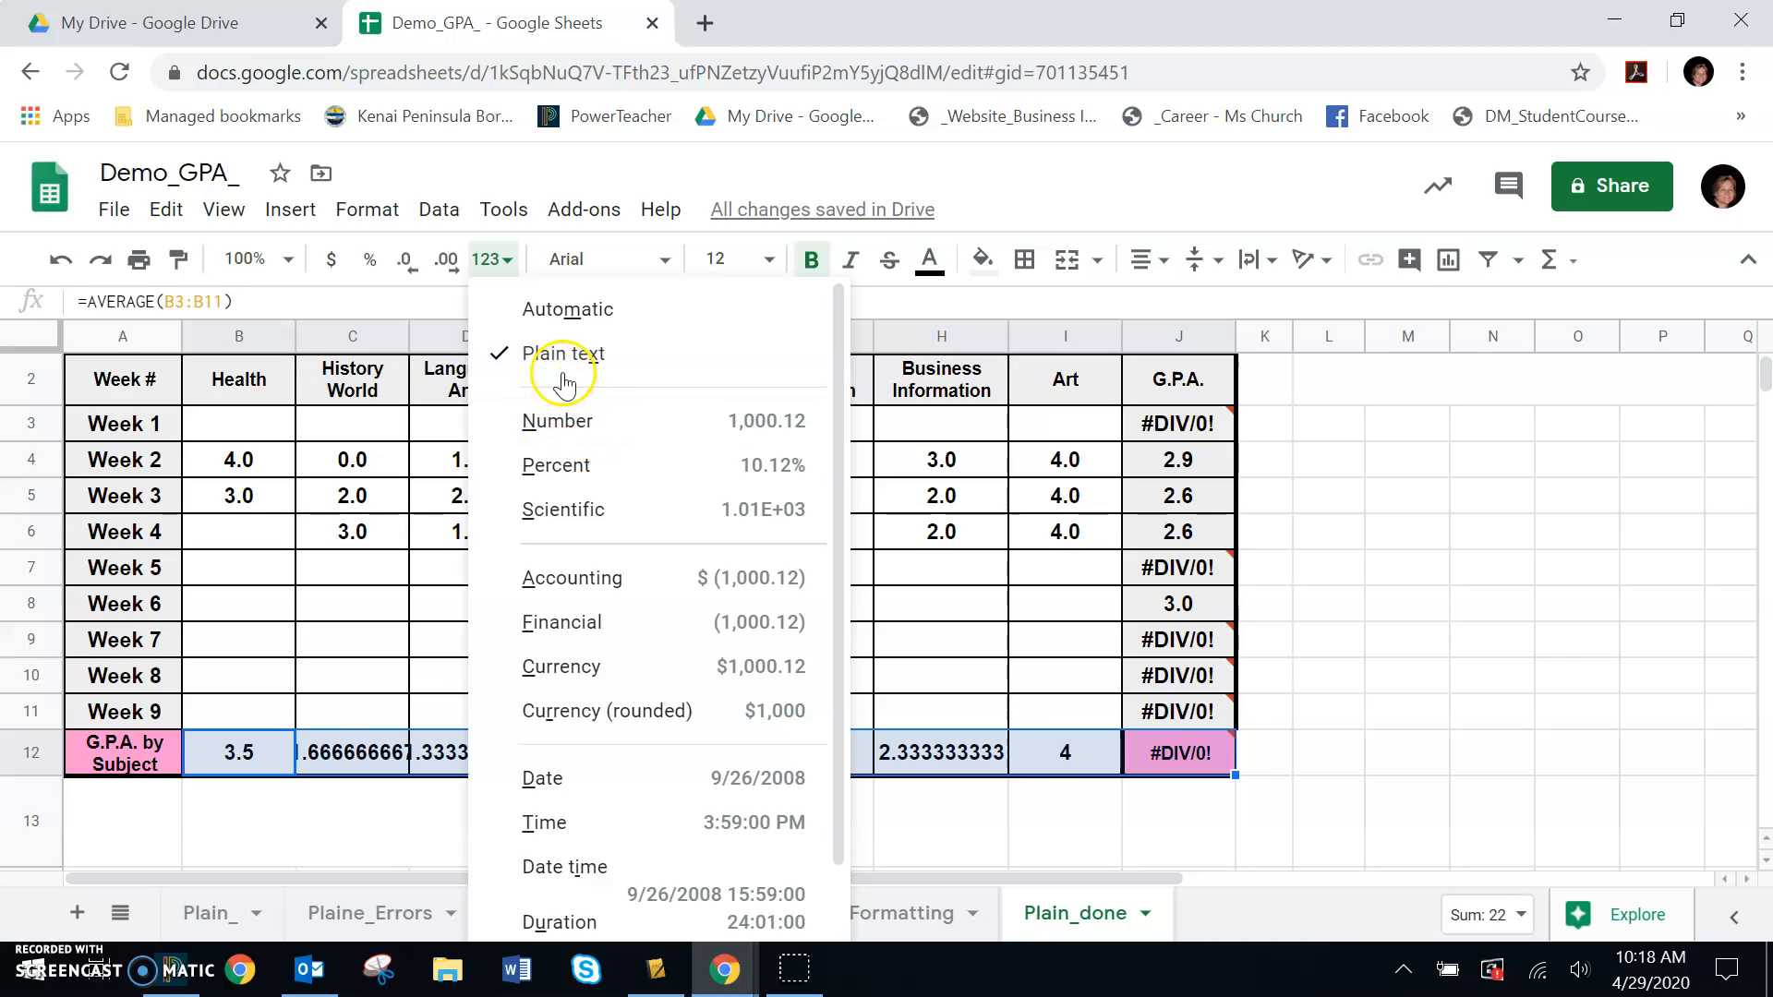
pyautogui.click(565, 431)
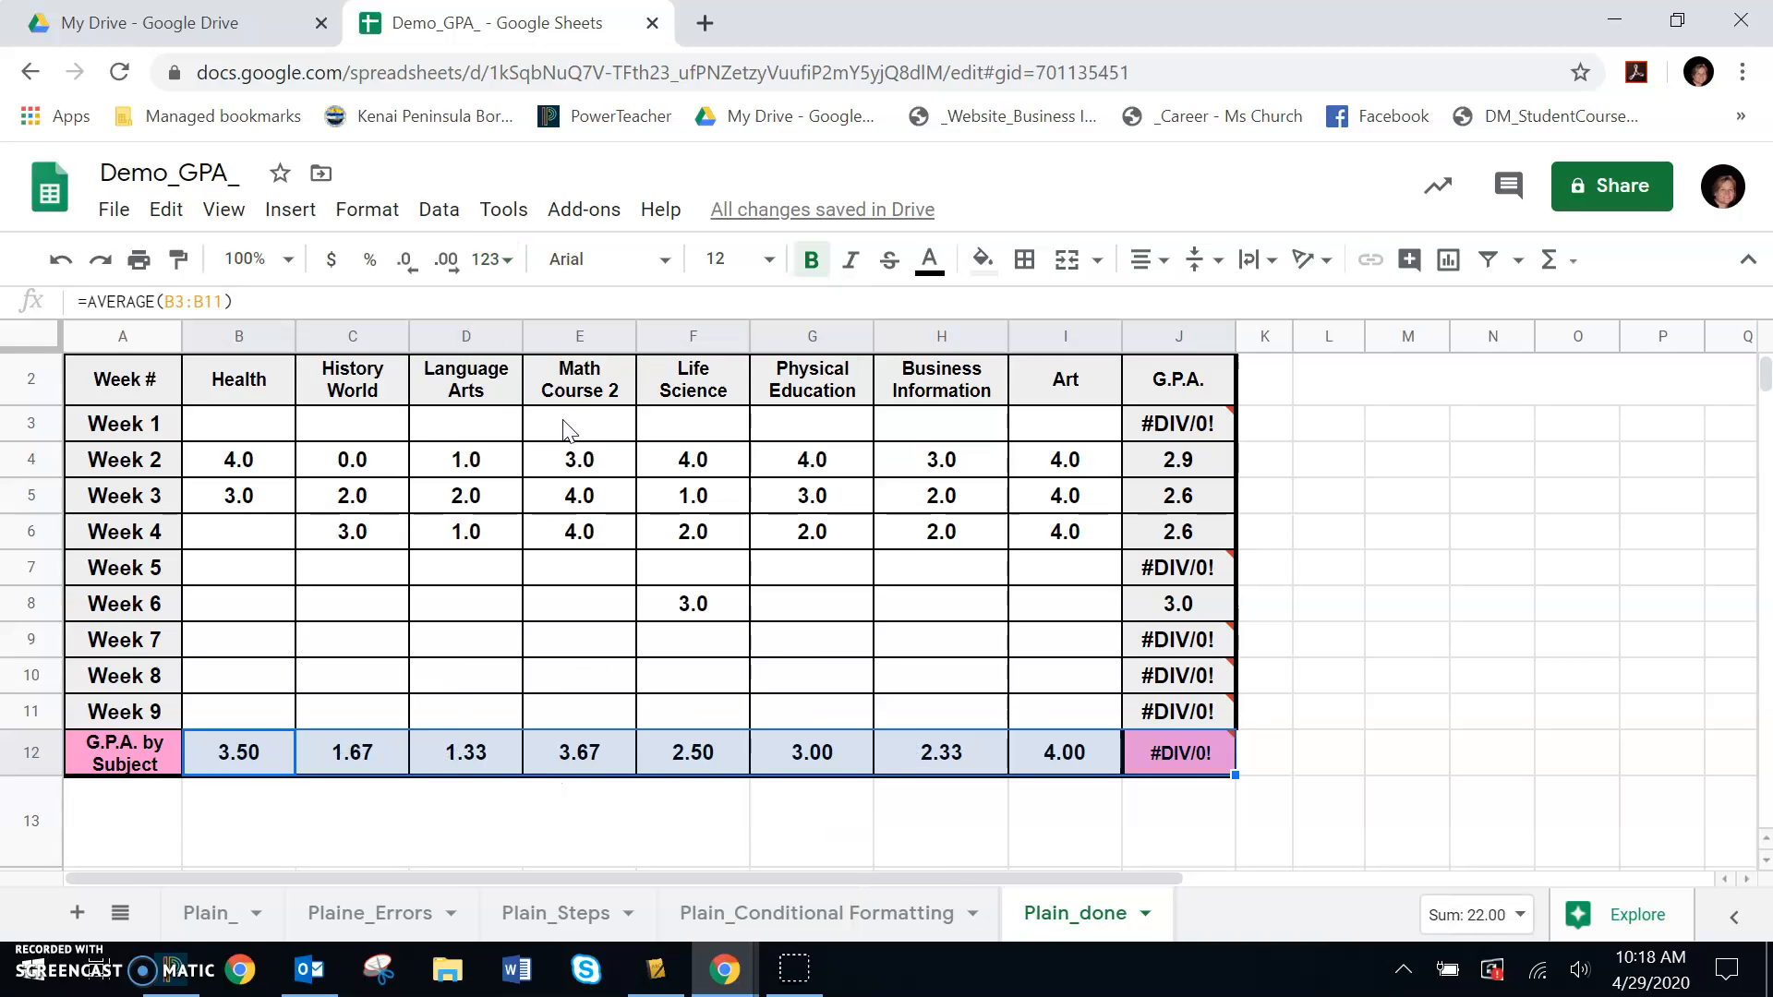
pyautogui.click(406, 264)
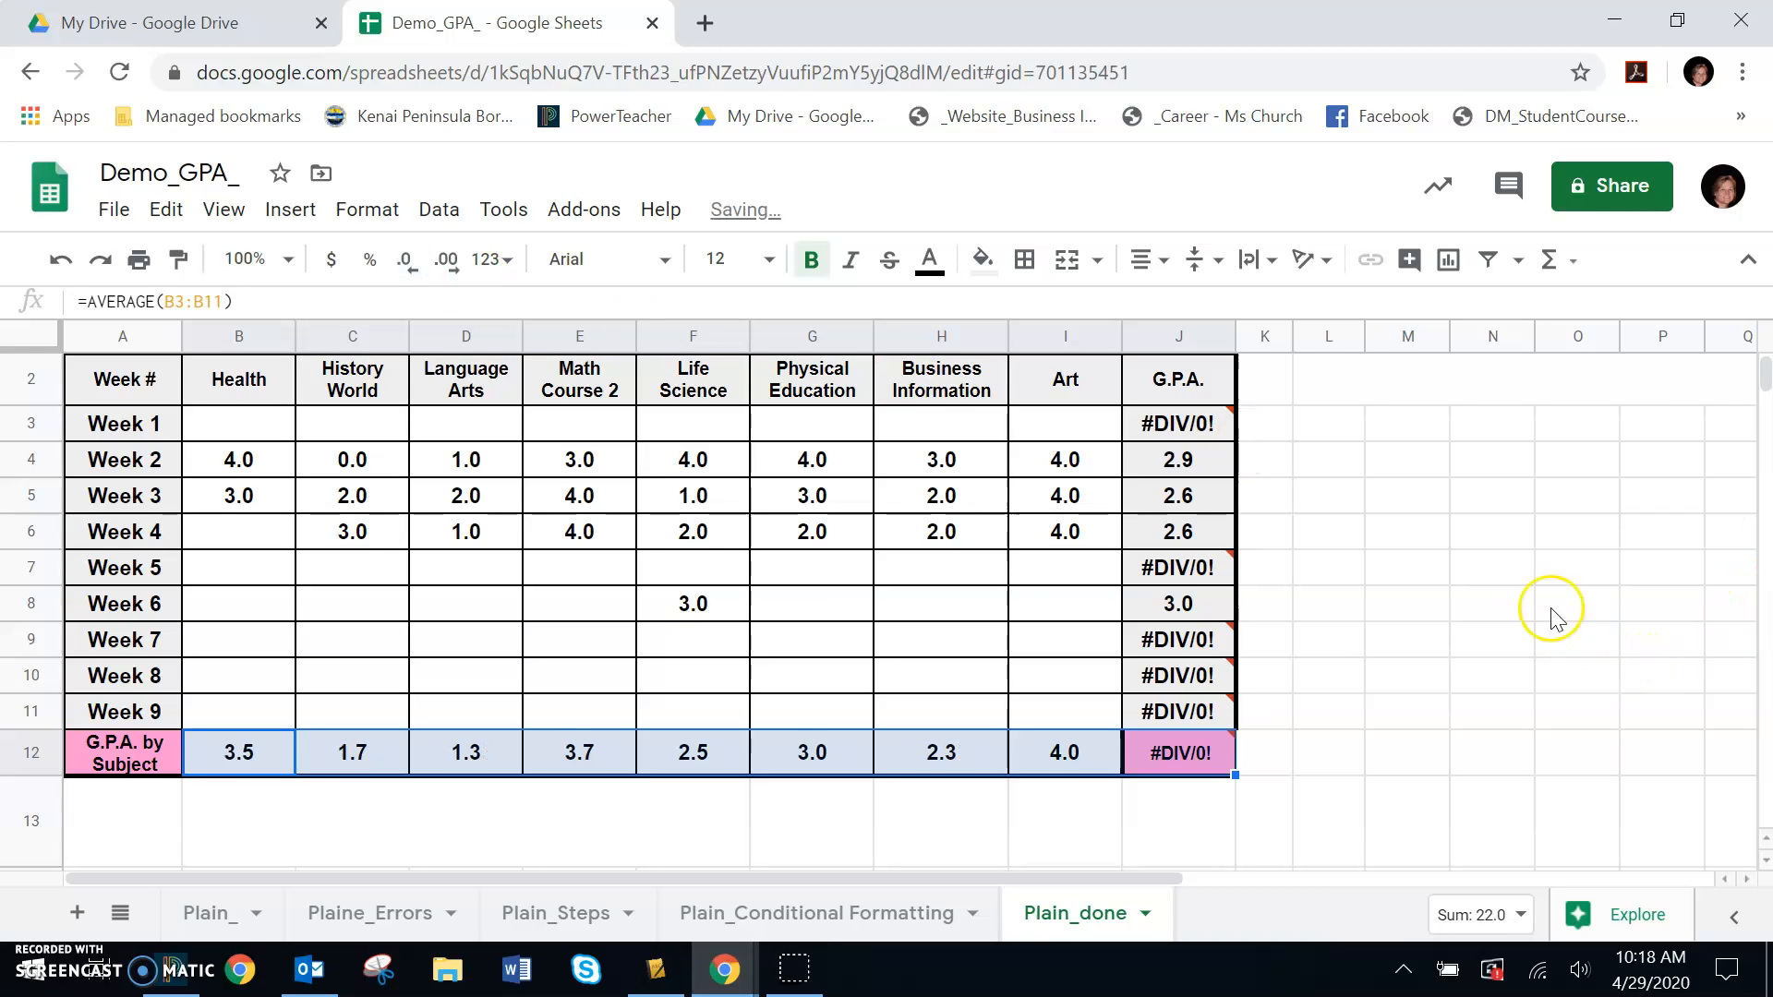
pyautogui.click(1462, 571)
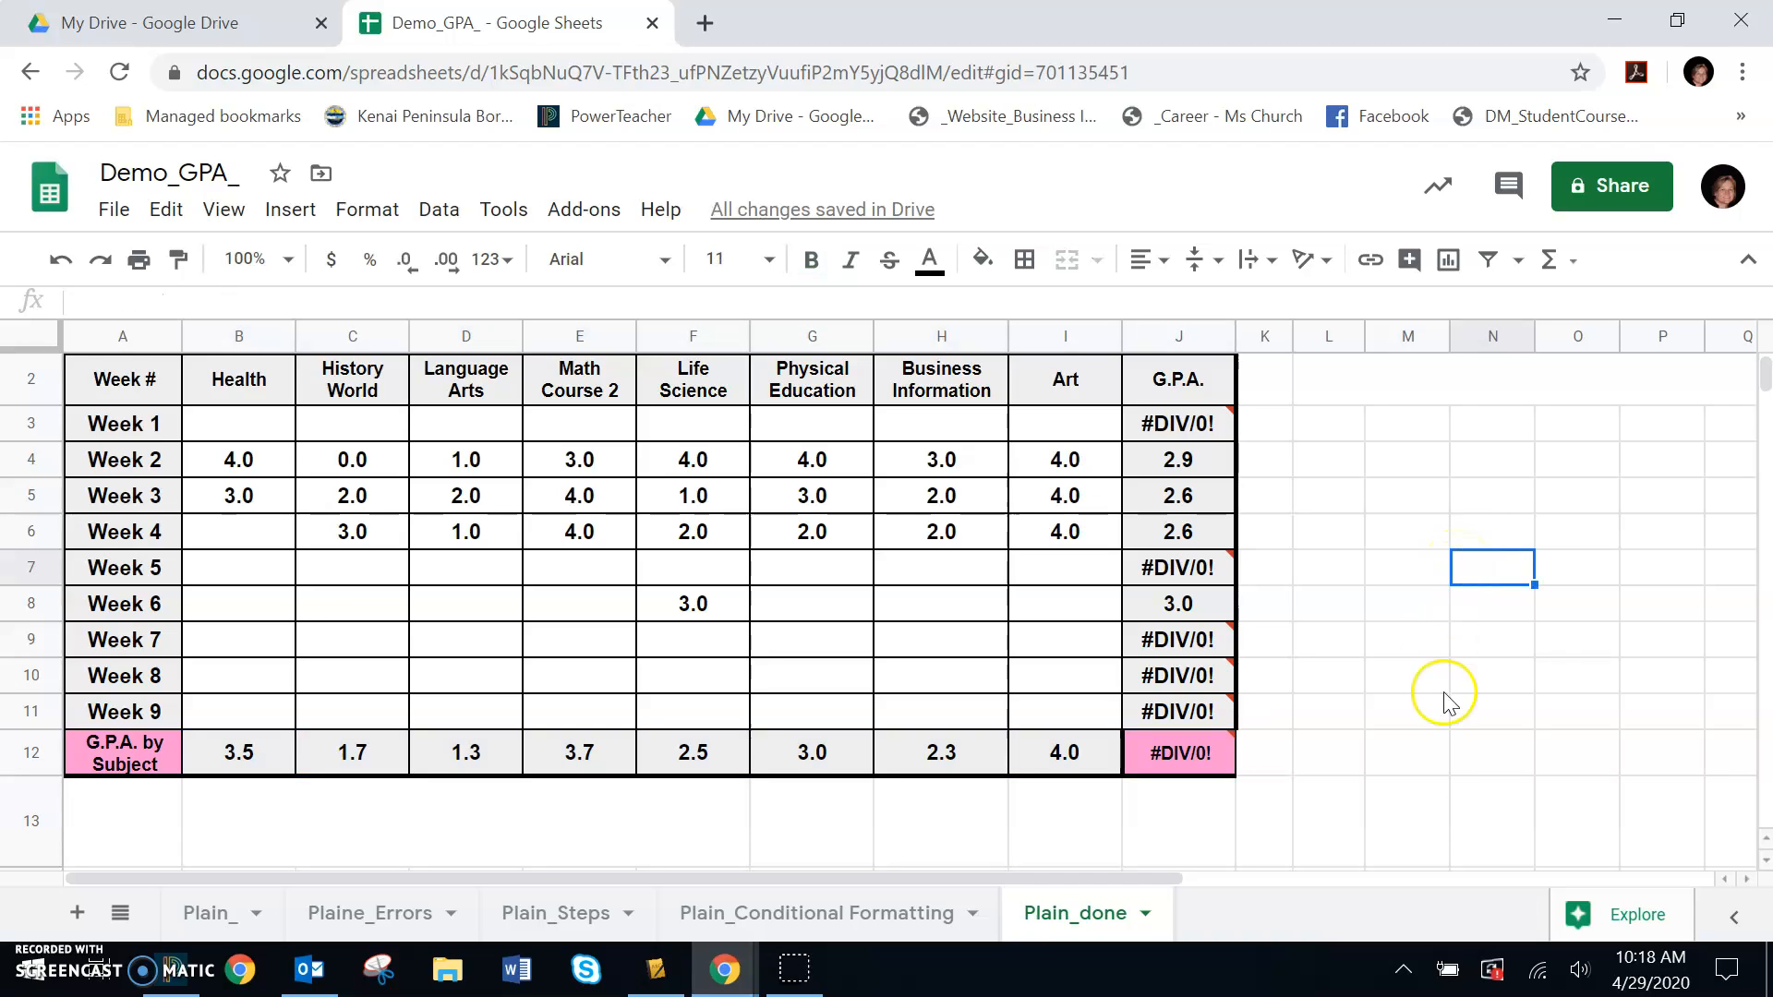
pyautogui.click(1416, 698)
pyautogui.scroll(1, 1417, 701)
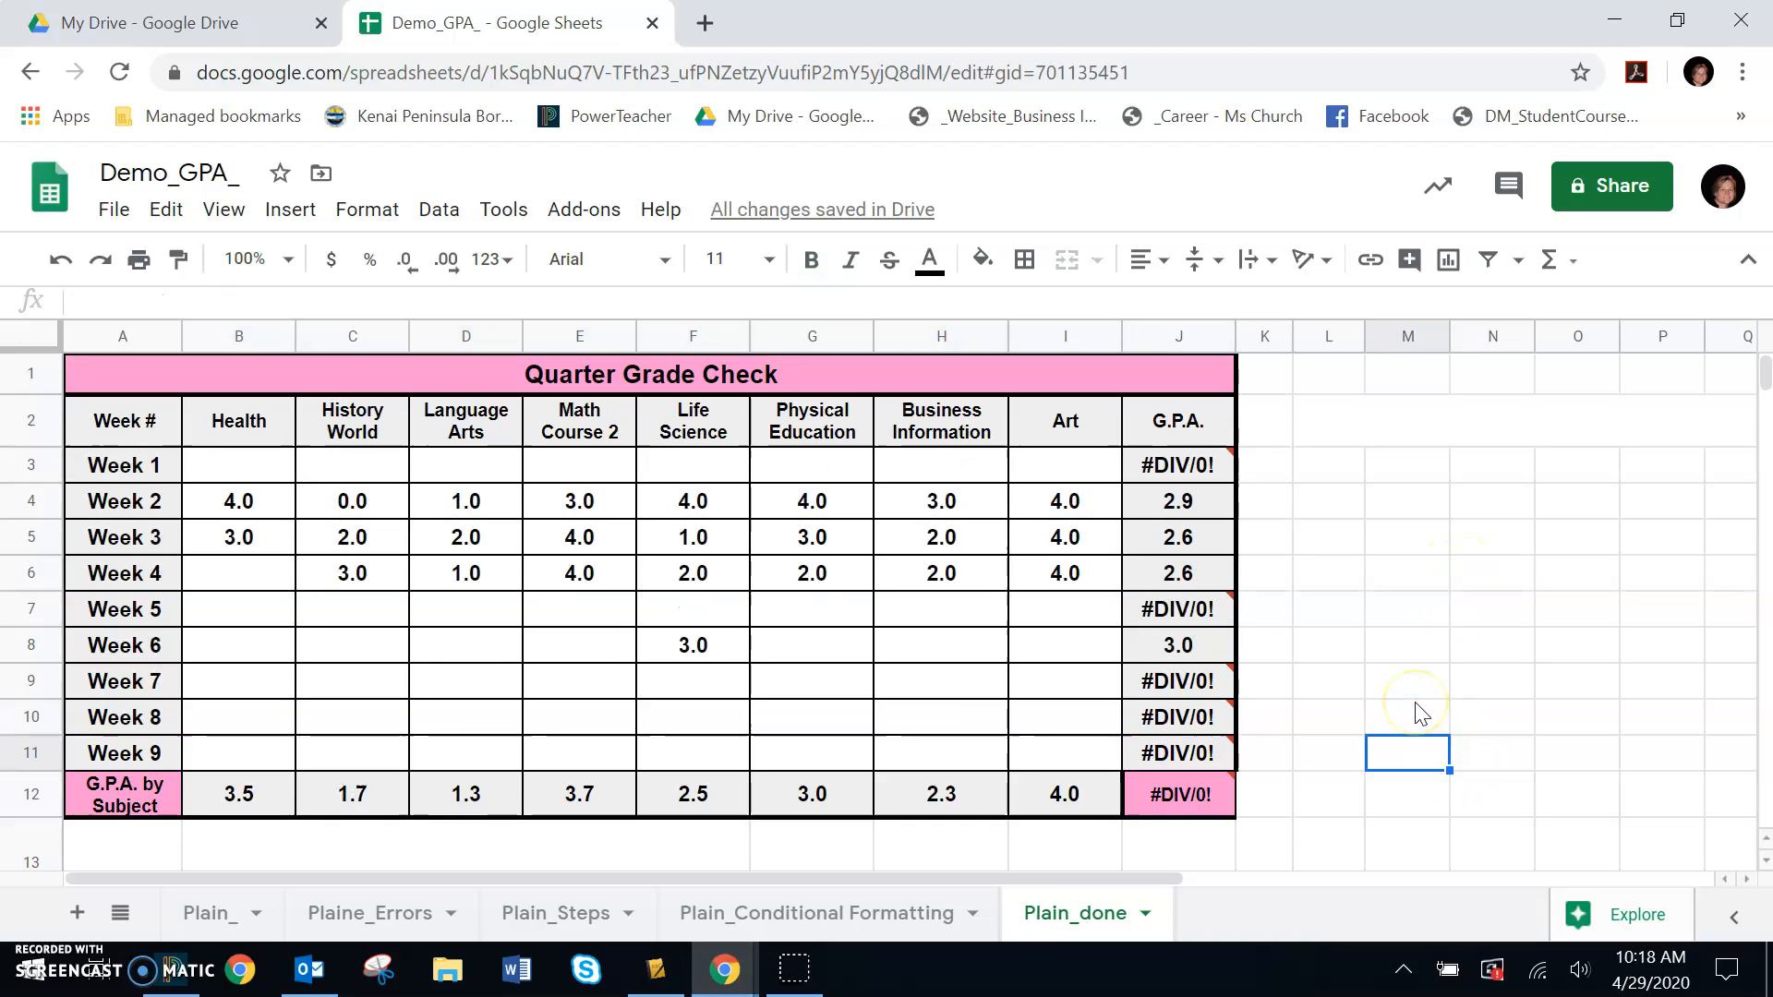